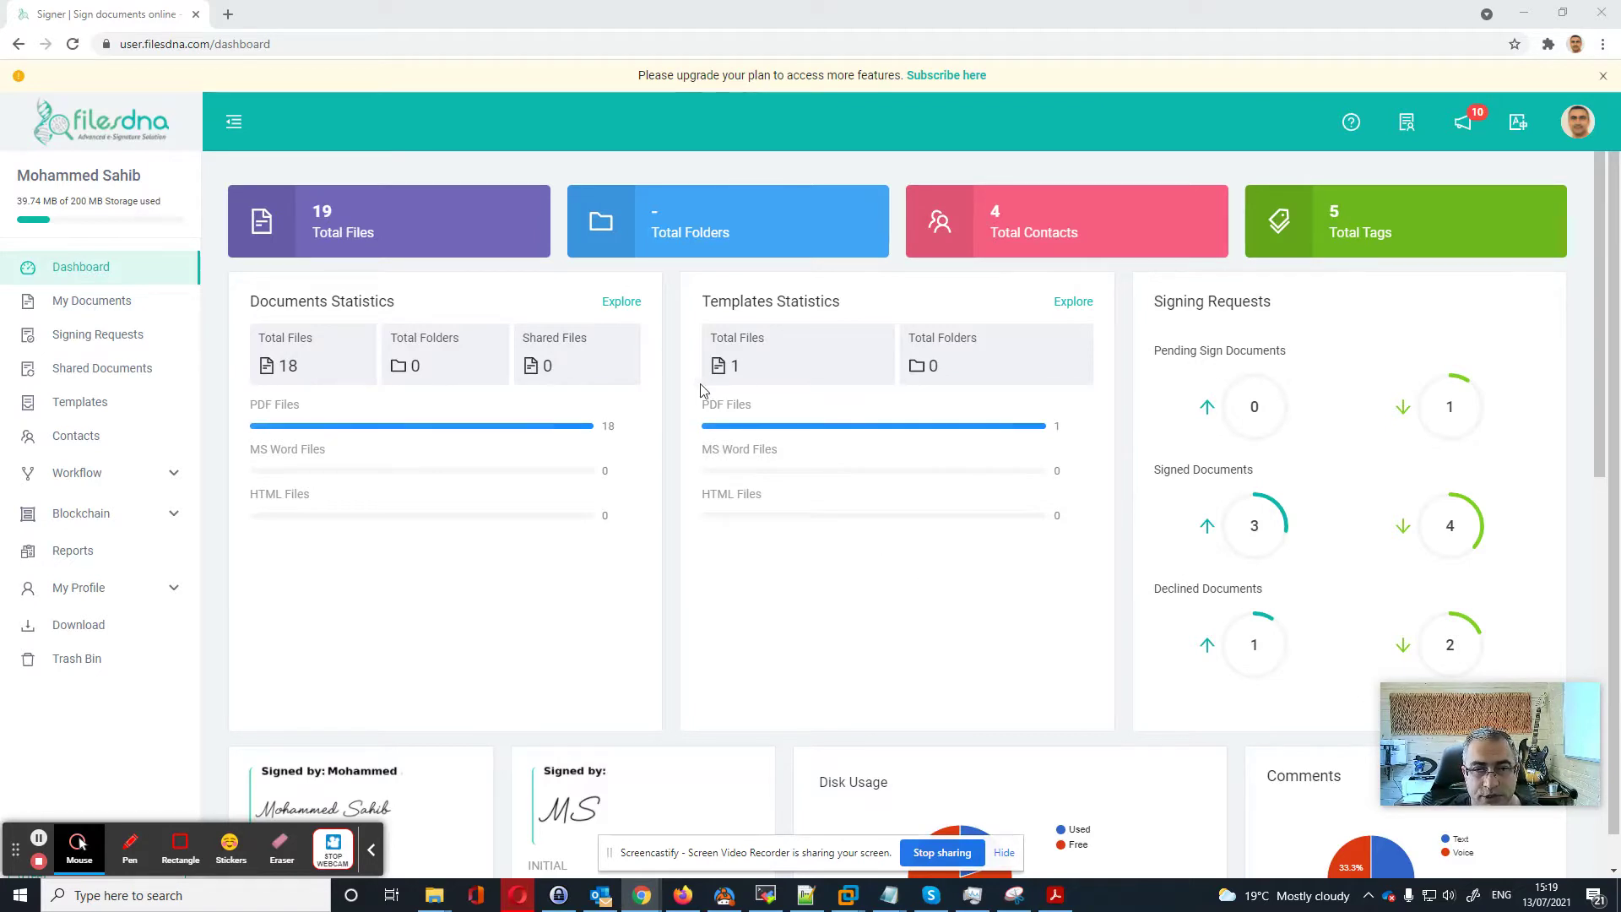
Step: Go to My Profile's Account Settings and show the Smart Signature page, which has no master drawings yet
{"action": "left_click", "coordinate": [84, 590]}
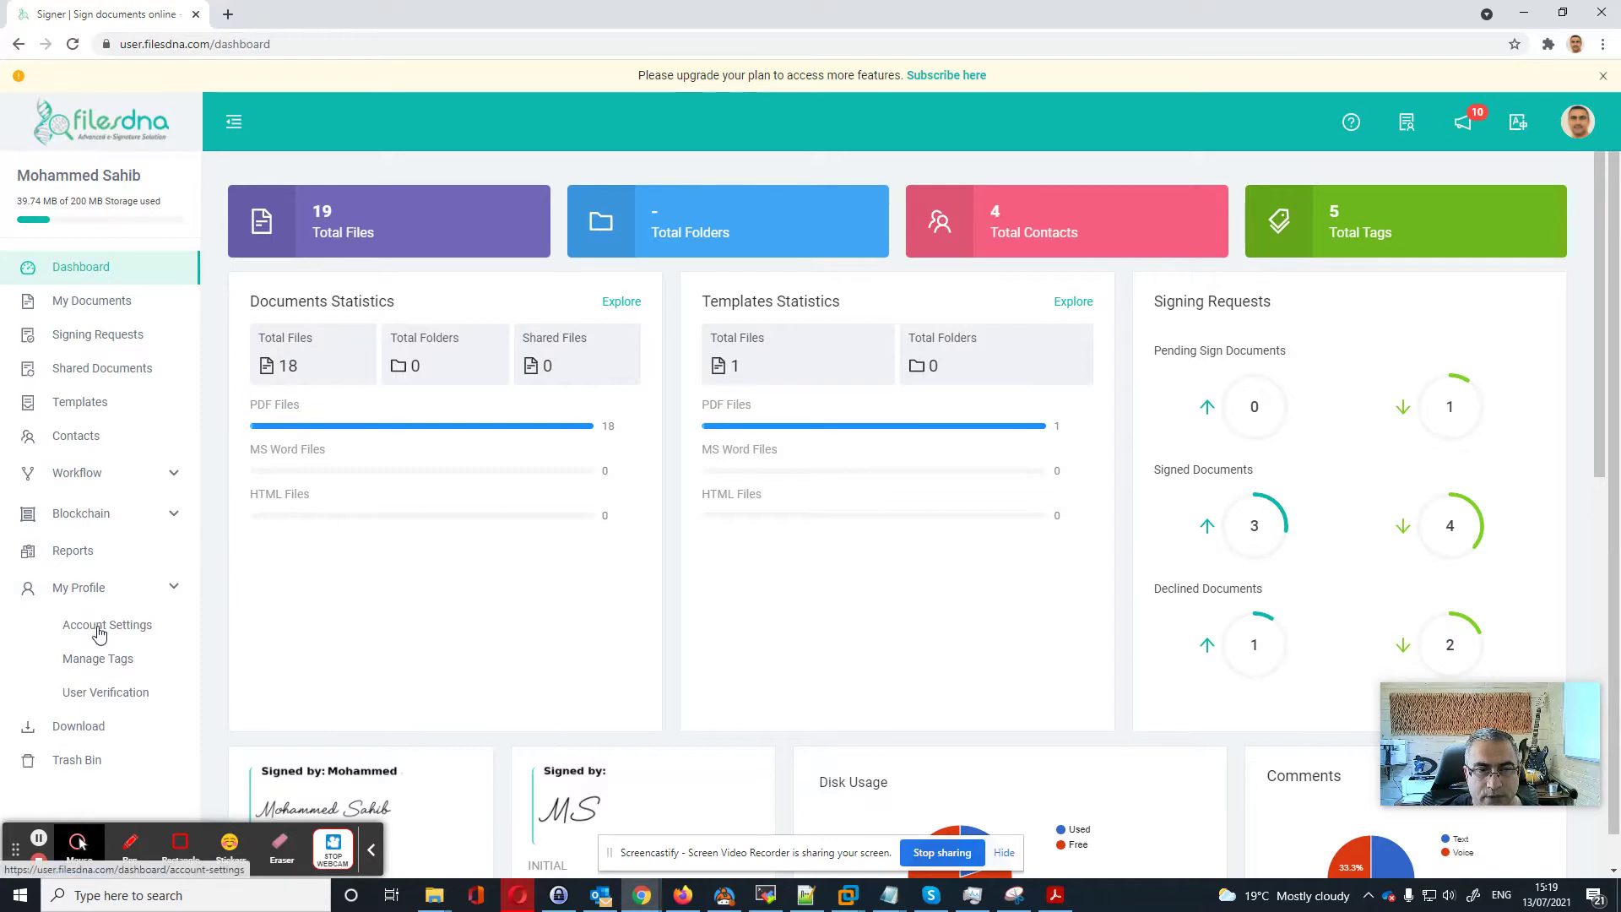
{"action": "left_click", "coordinate": [101, 629]}
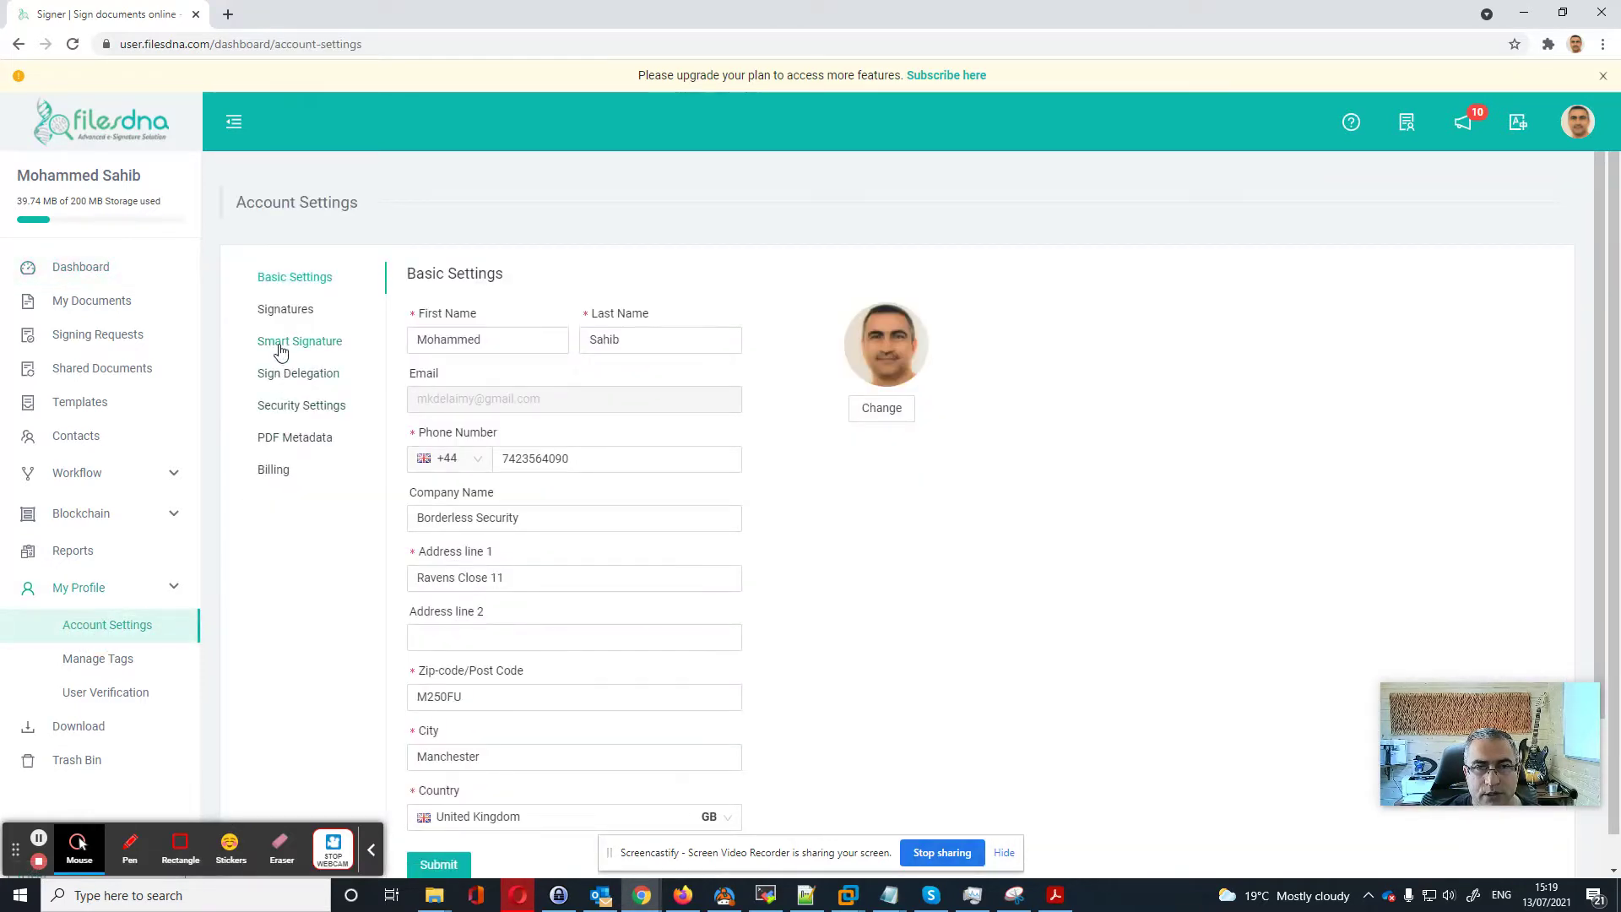
{"action": "left_click", "coordinate": [280, 344]}
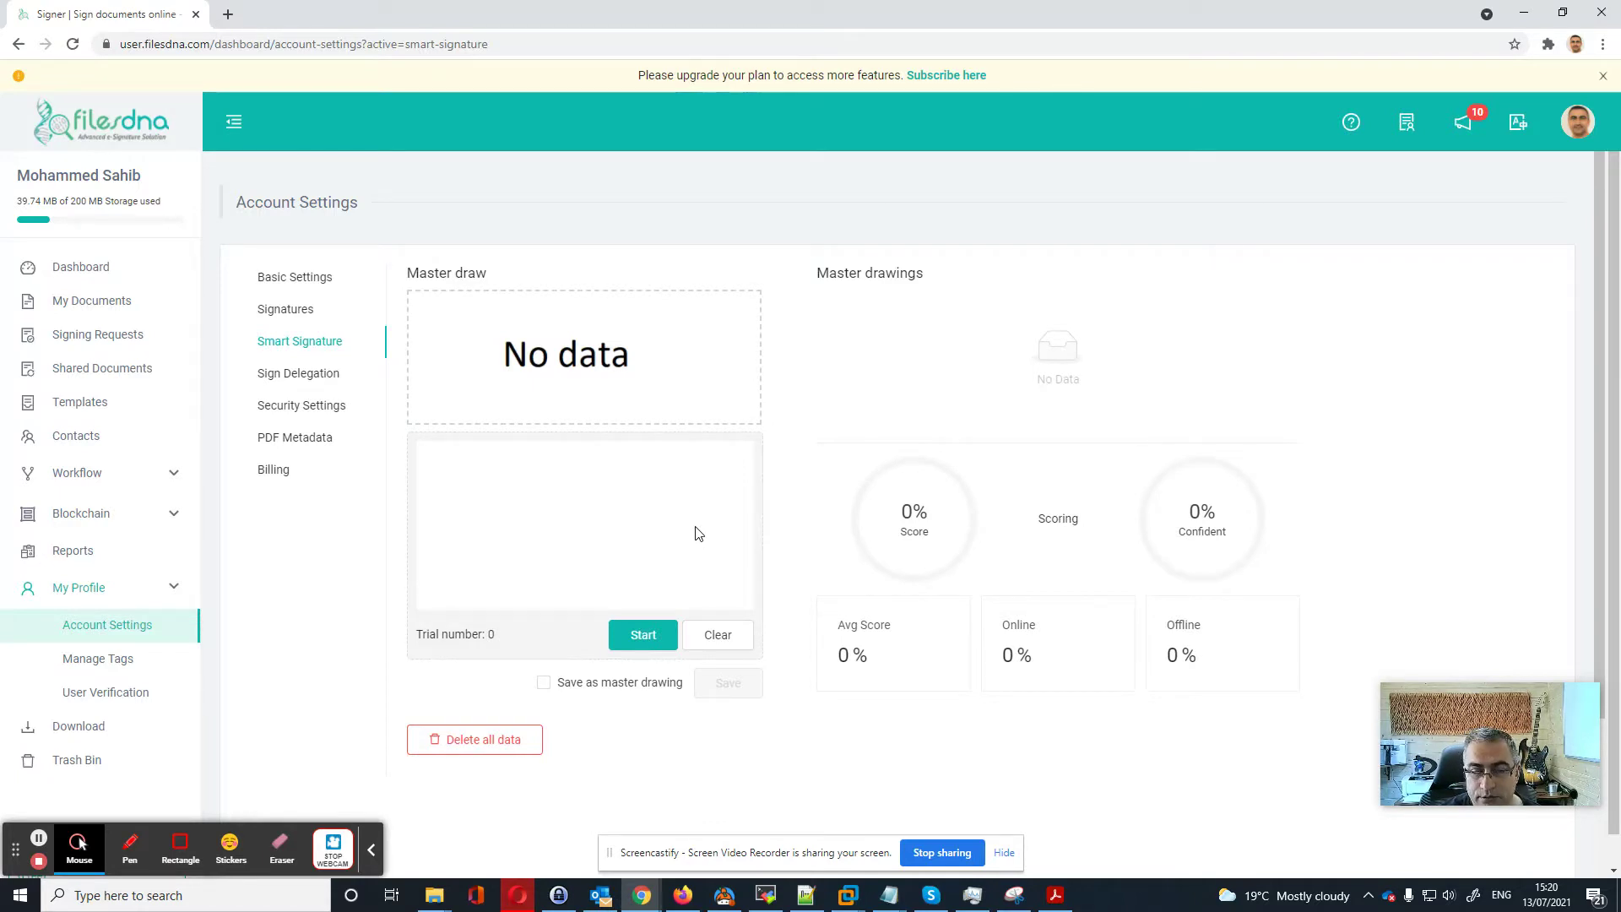
Step: Draw and save three signature samples as master drawings, reaching 100% average and 24.81% confidence
{"action": "left_click", "coordinate": [643, 635]}
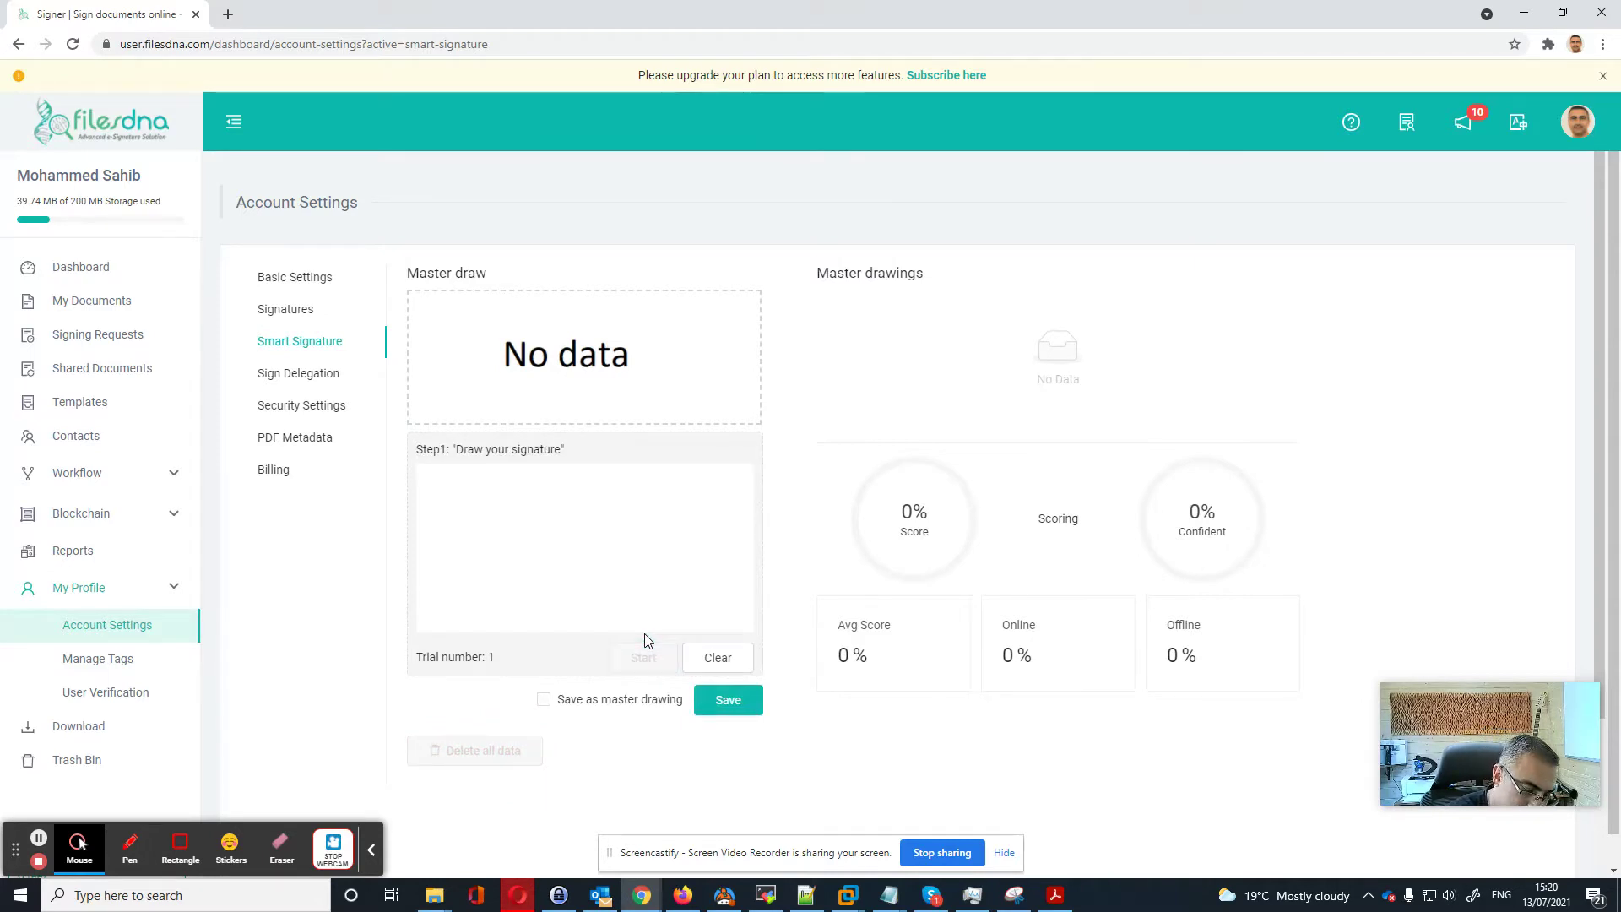
{"action": "mouse_move", "coordinate": [572, 547]}
{"action": "left_mouse_down"}
{"action": "mouse_move", "coordinate": [608, 517]}
{"action": "mouse_move", "coordinate": [650, 542]}
{"action": "left_mouse_up"}
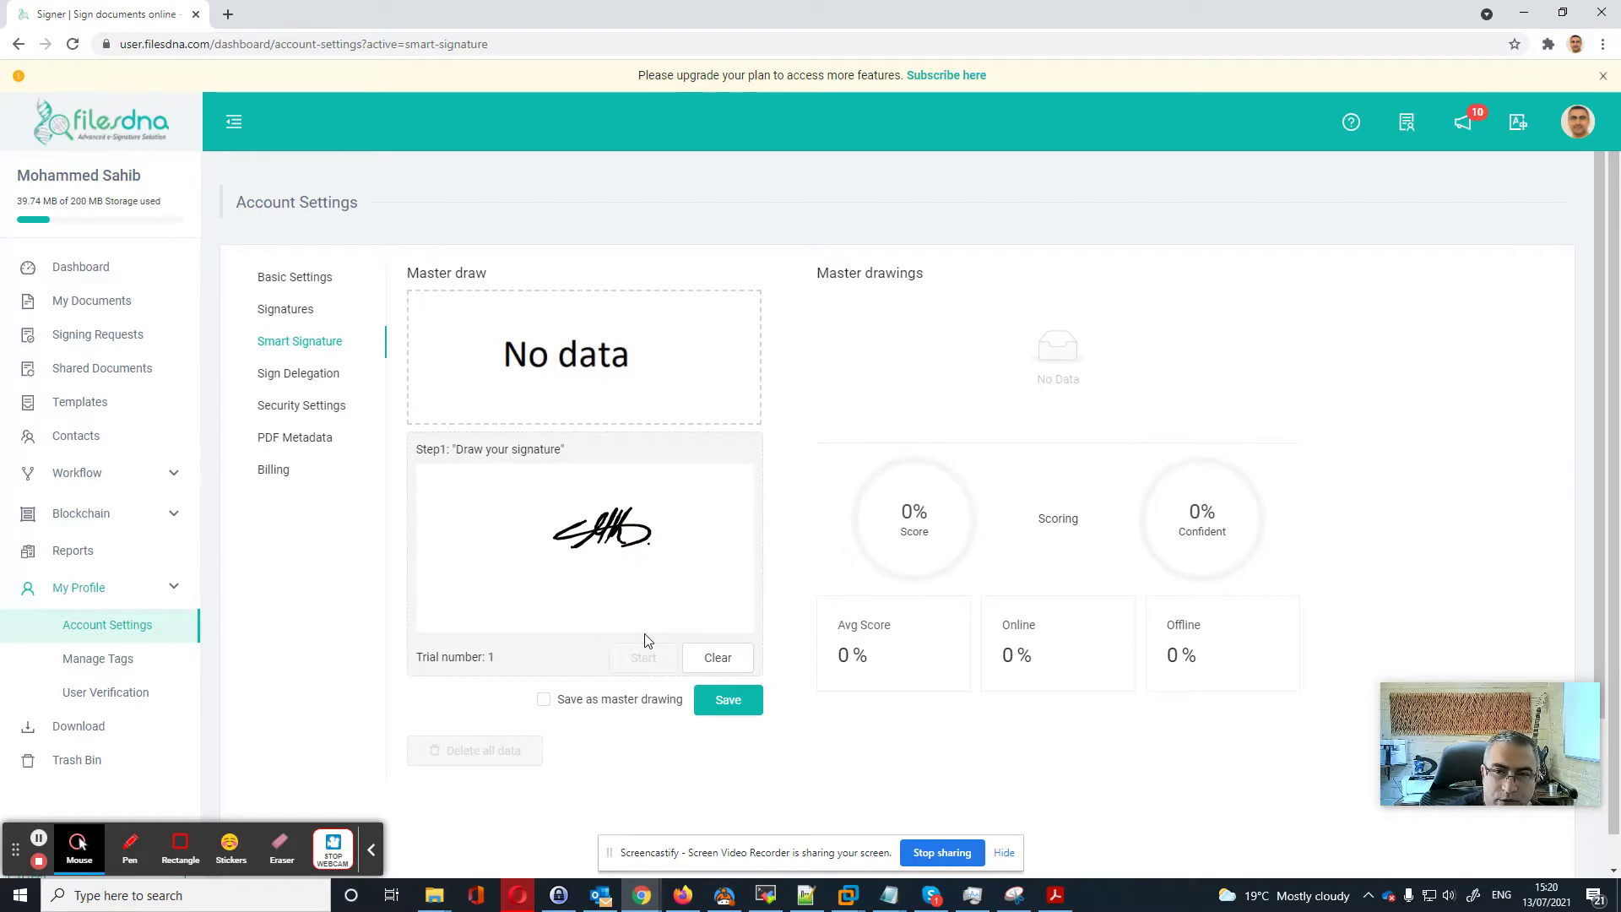
{"action": "left_click", "coordinate": [728, 700]}
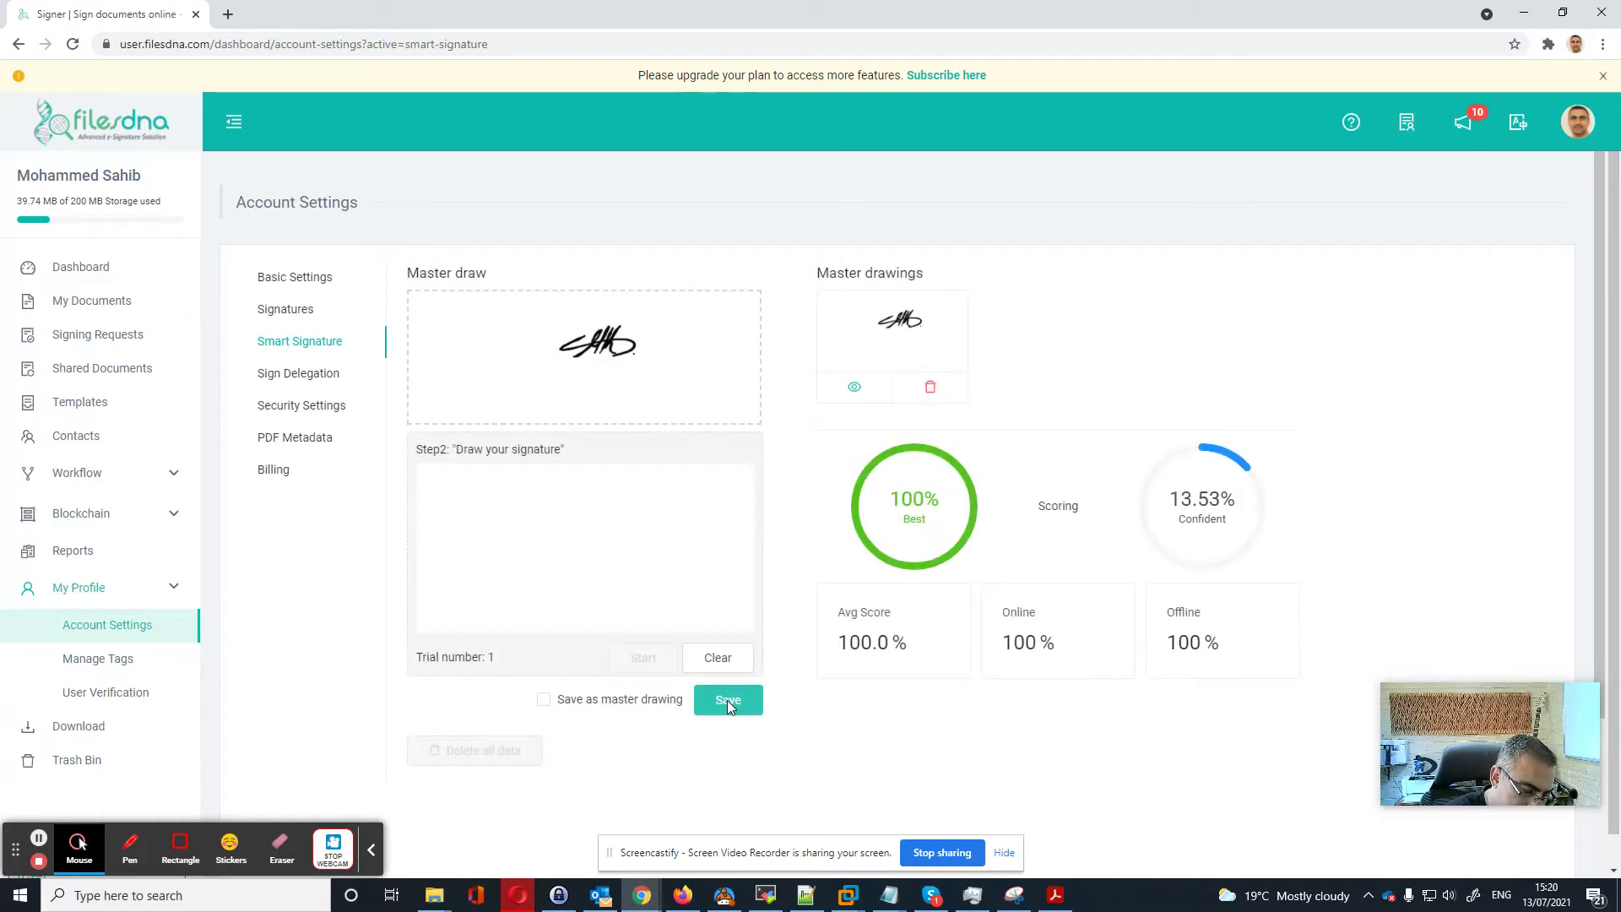
{"action": "mouse_move", "coordinate": [572, 537]}
{"action": "left_mouse_down"}
{"action": "mouse_move", "coordinate": [601, 506]}
{"action": "mouse_move", "coordinate": [605, 532]}
{"action": "mouse_move", "coordinate": [622, 520]}
{"action": "mouse_move", "coordinate": [581, 517]}
{"action": "mouse_move", "coordinate": [615, 543]}
{"action": "mouse_move", "coordinate": [646, 531]}
{"action": "left_mouse_up"}
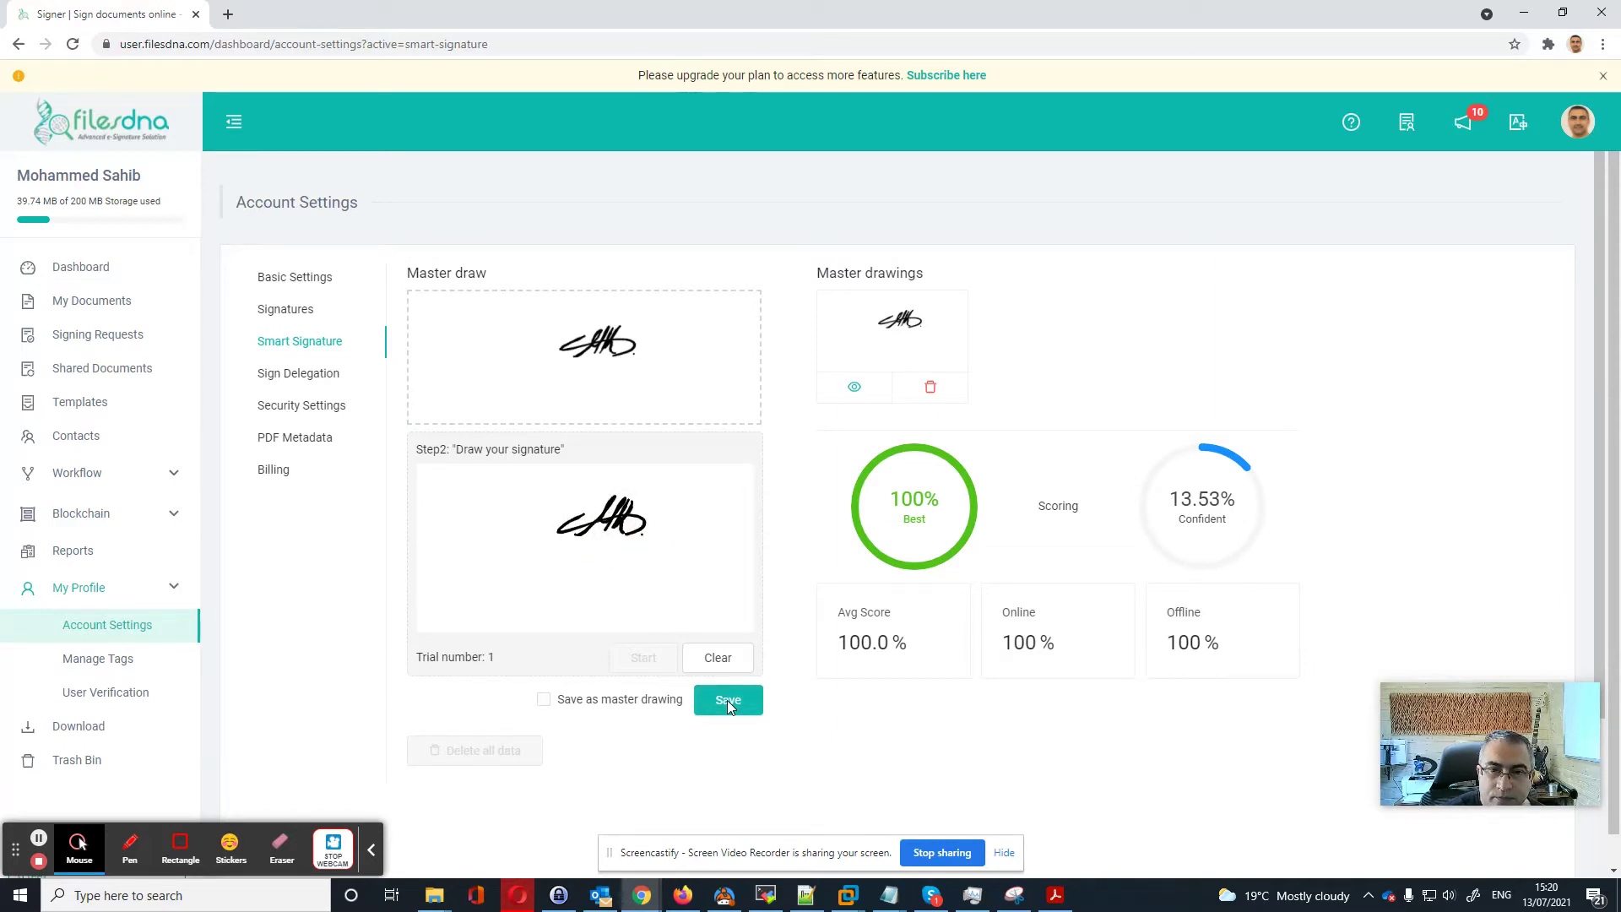
{"action": "left_click", "coordinate": [733, 704]}
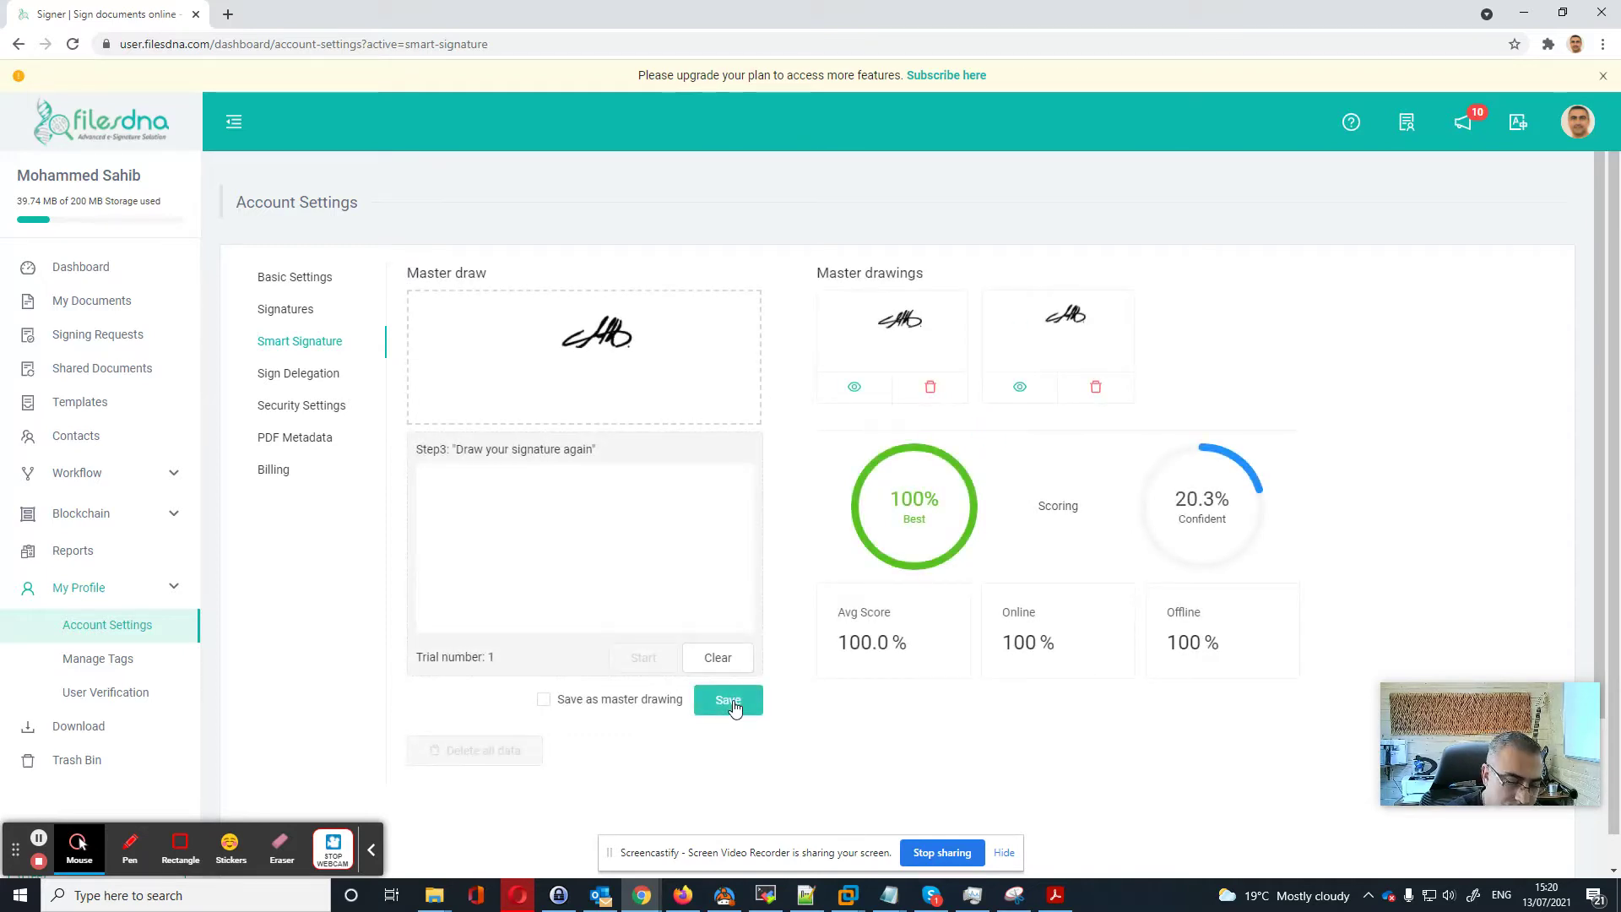
{"action": "mouse_move", "coordinate": [576, 534]}
{"action": "left_mouse_down"}
{"action": "mouse_move", "coordinate": [623, 496]}
{"action": "mouse_move", "coordinate": [601, 534]}
{"action": "mouse_move", "coordinate": [647, 510]}
{"action": "mouse_move", "coordinate": [590, 513]}
{"action": "mouse_move", "coordinate": [631, 543]}
{"action": "mouse_move", "coordinate": [659, 535]}
{"action": "left_mouse_up"}
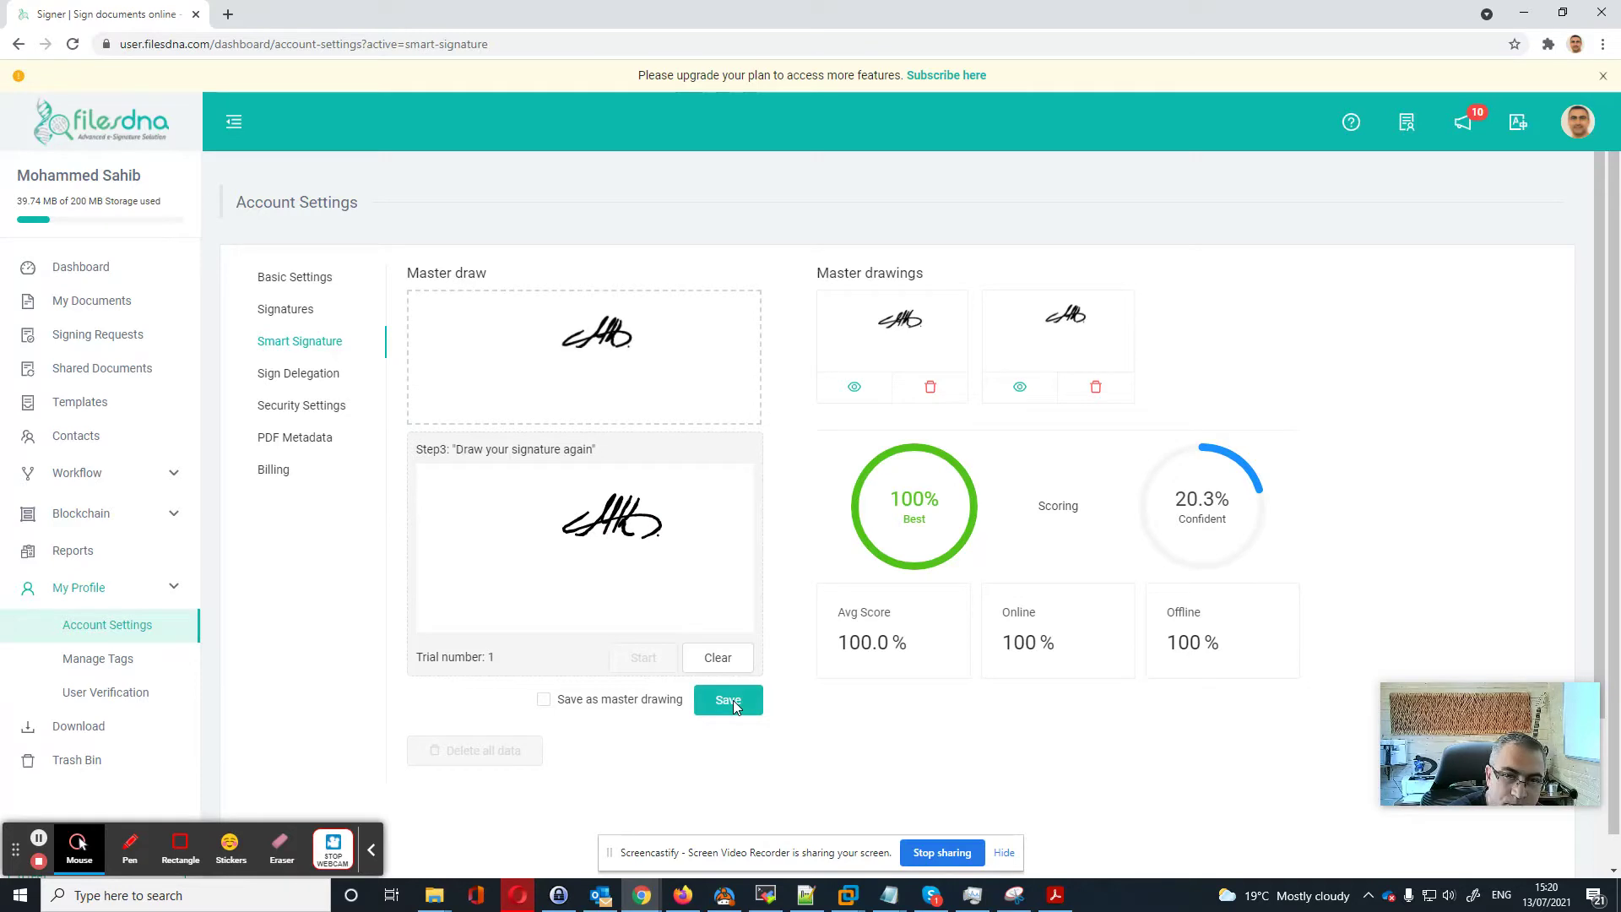
{"action": "left_click", "coordinate": [725, 703]}
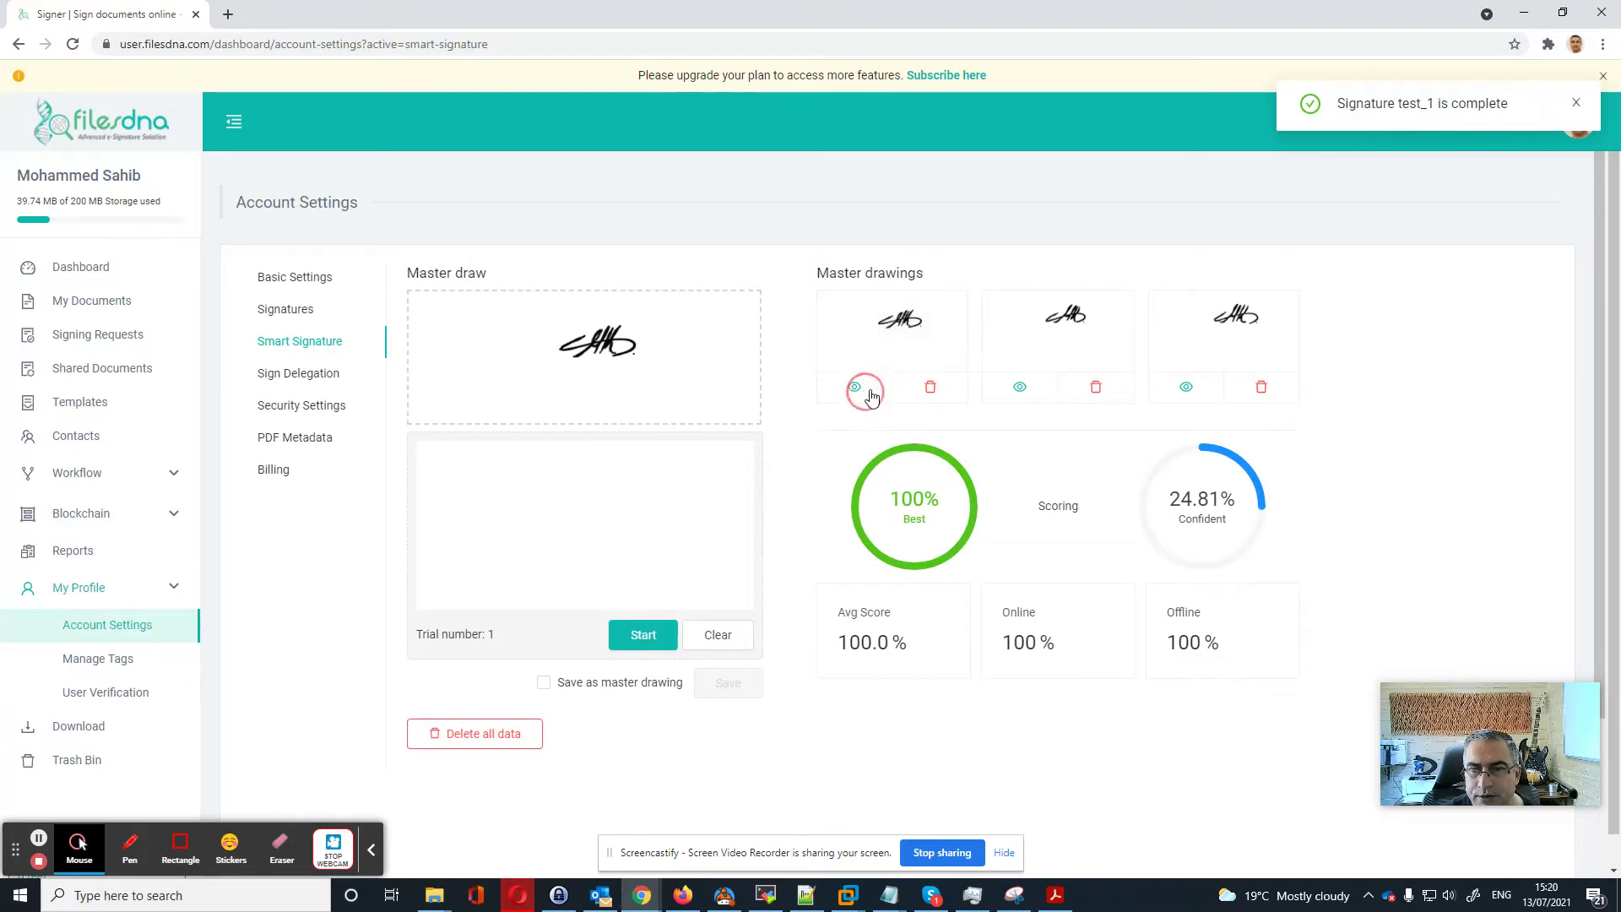
Step: Preview the second, third and first master drawings
{"action": "left_click", "coordinate": [1020, 387]}
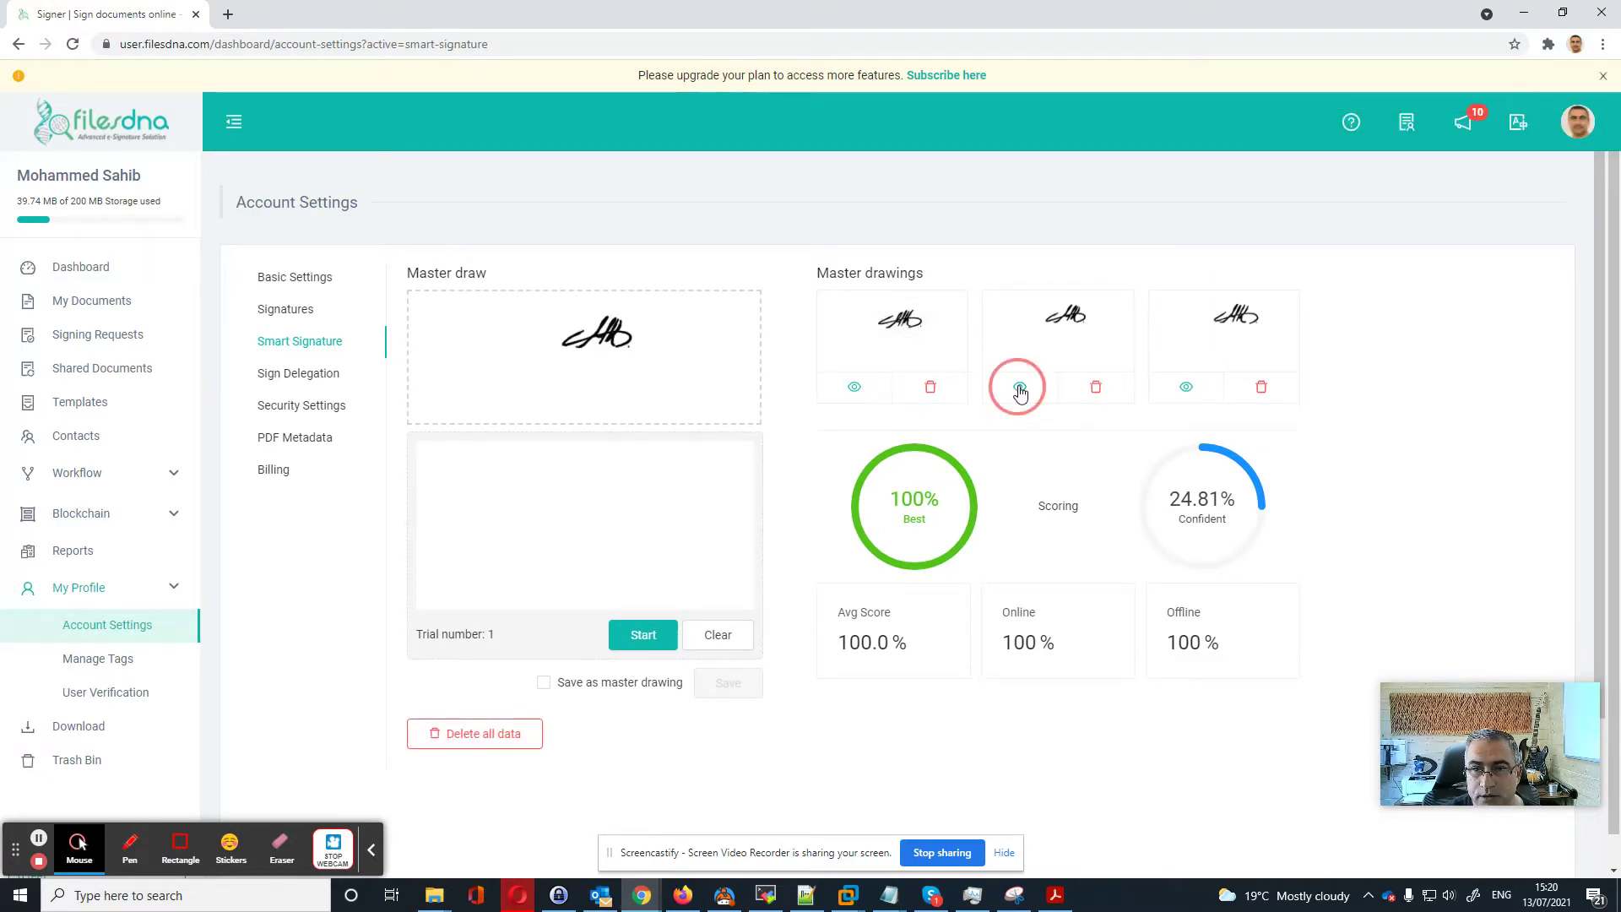
{"action": "left_click", "coordinate": [1186, 389]}
{"action": "left_click", "coordinate": [857, 395]}
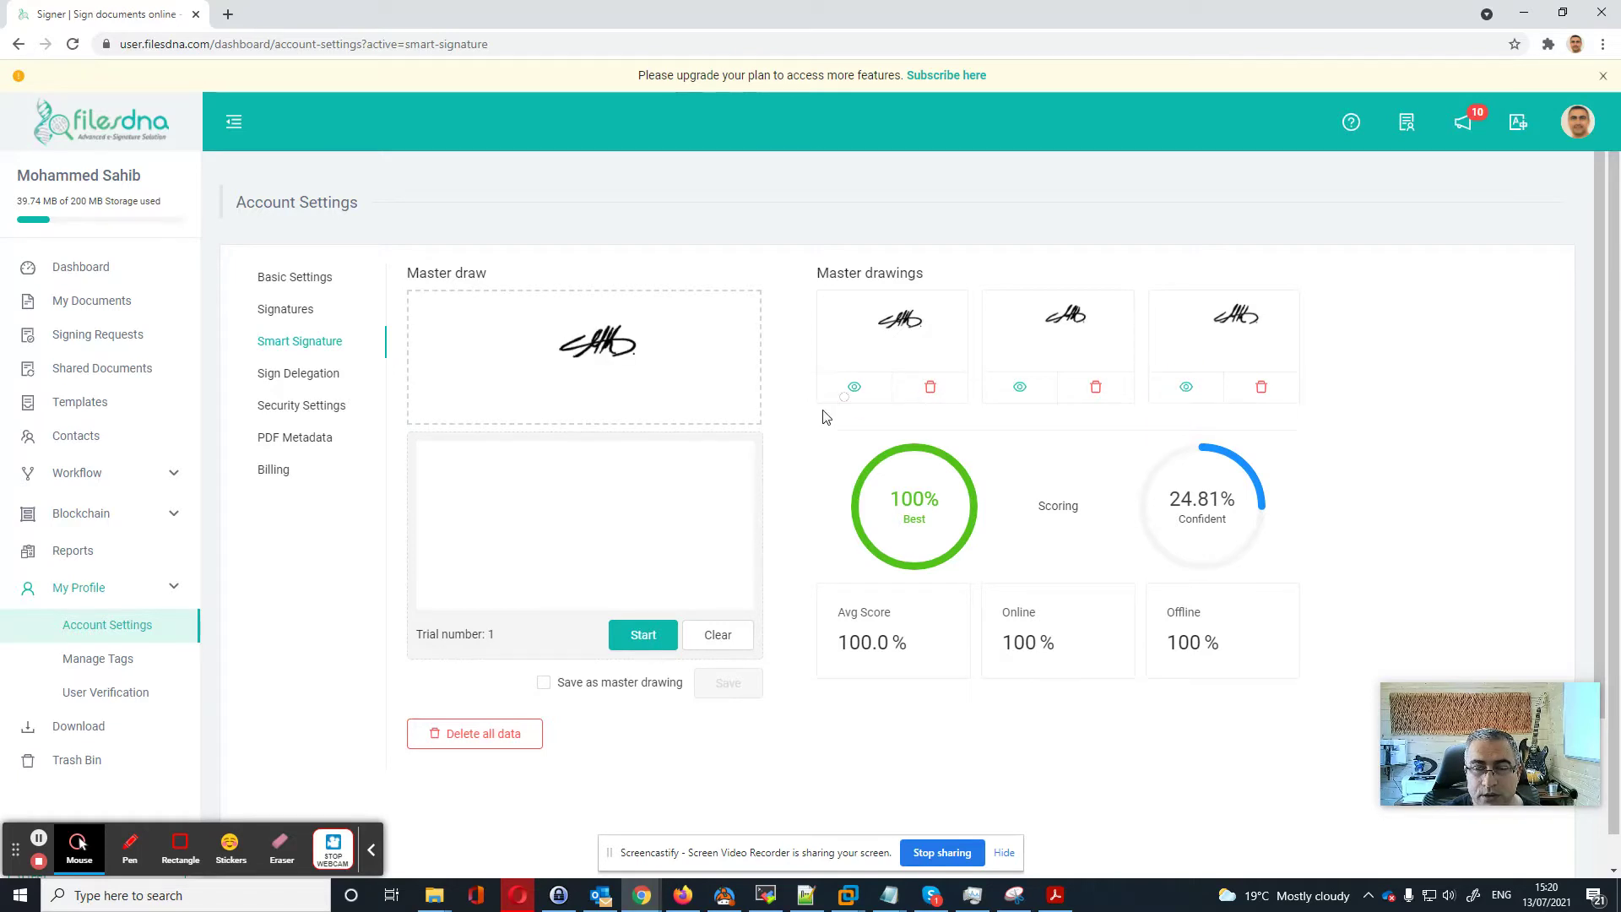
Step: Run trial 2 with three test signatures, scoring 60.5% Good, 77.89% average, 31.45% confidence
{"action": "left_click", "coordinate": [641, 640]}
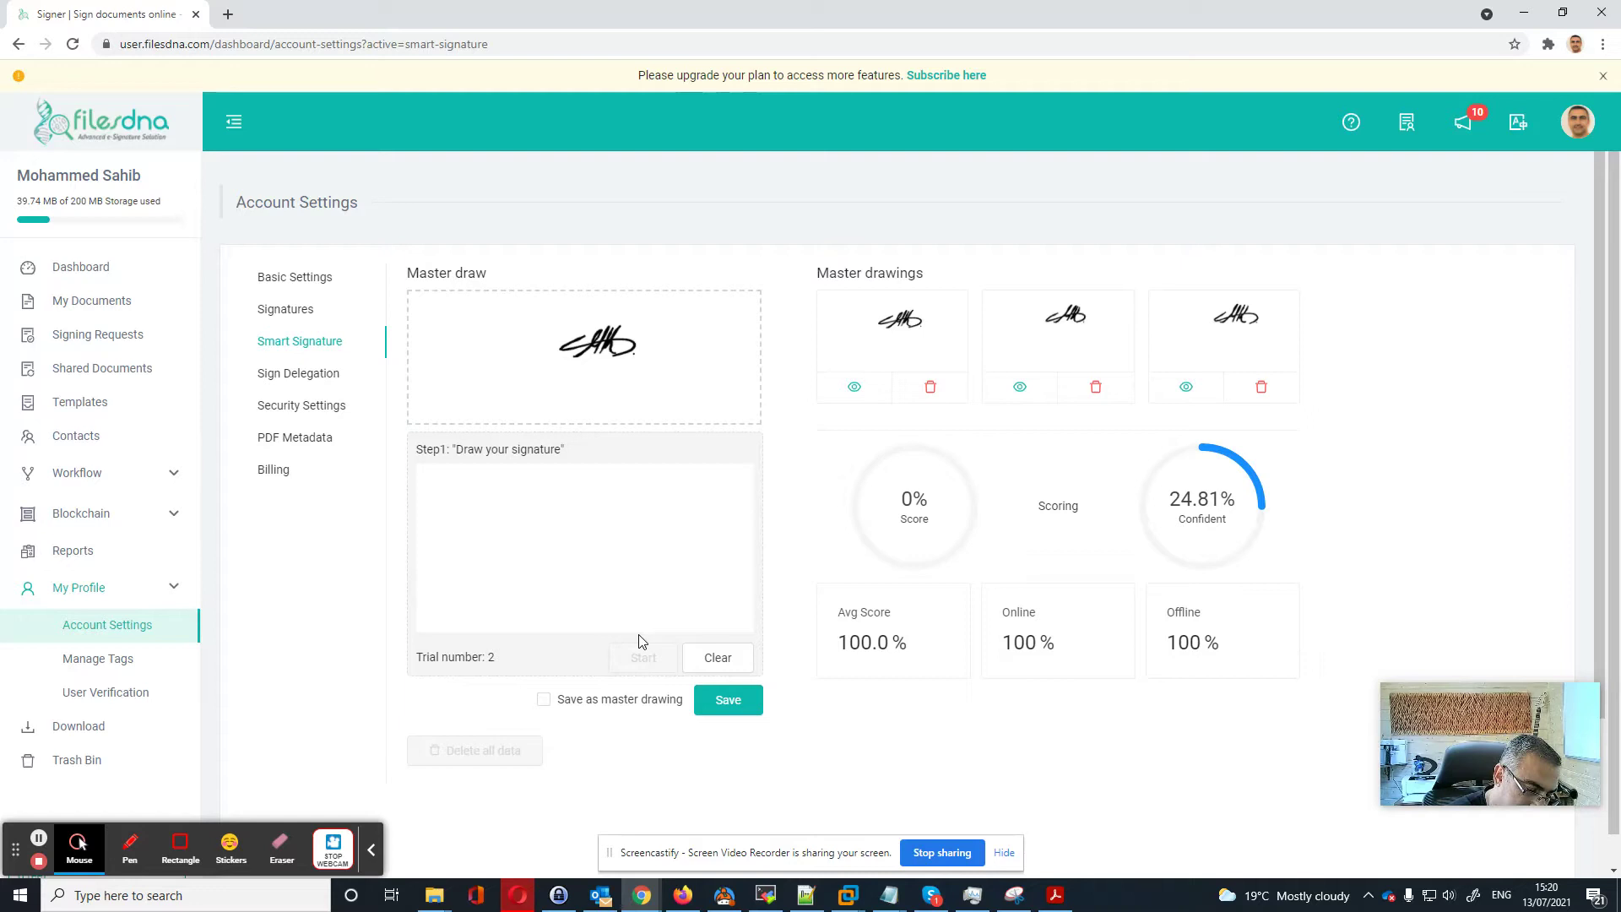
{"action": "mouse_move", "coordinate": [609, 507]}
{"action": "left_mouse_down"}
{"action": "mouse_move", "coordinate": [579, 541]}
{"action": "mouse_move", "coordinate": [616, 523]}
{"action": "mouse_move", "coordinate": [635, 543]}
{"action": "left_mouse_up"}
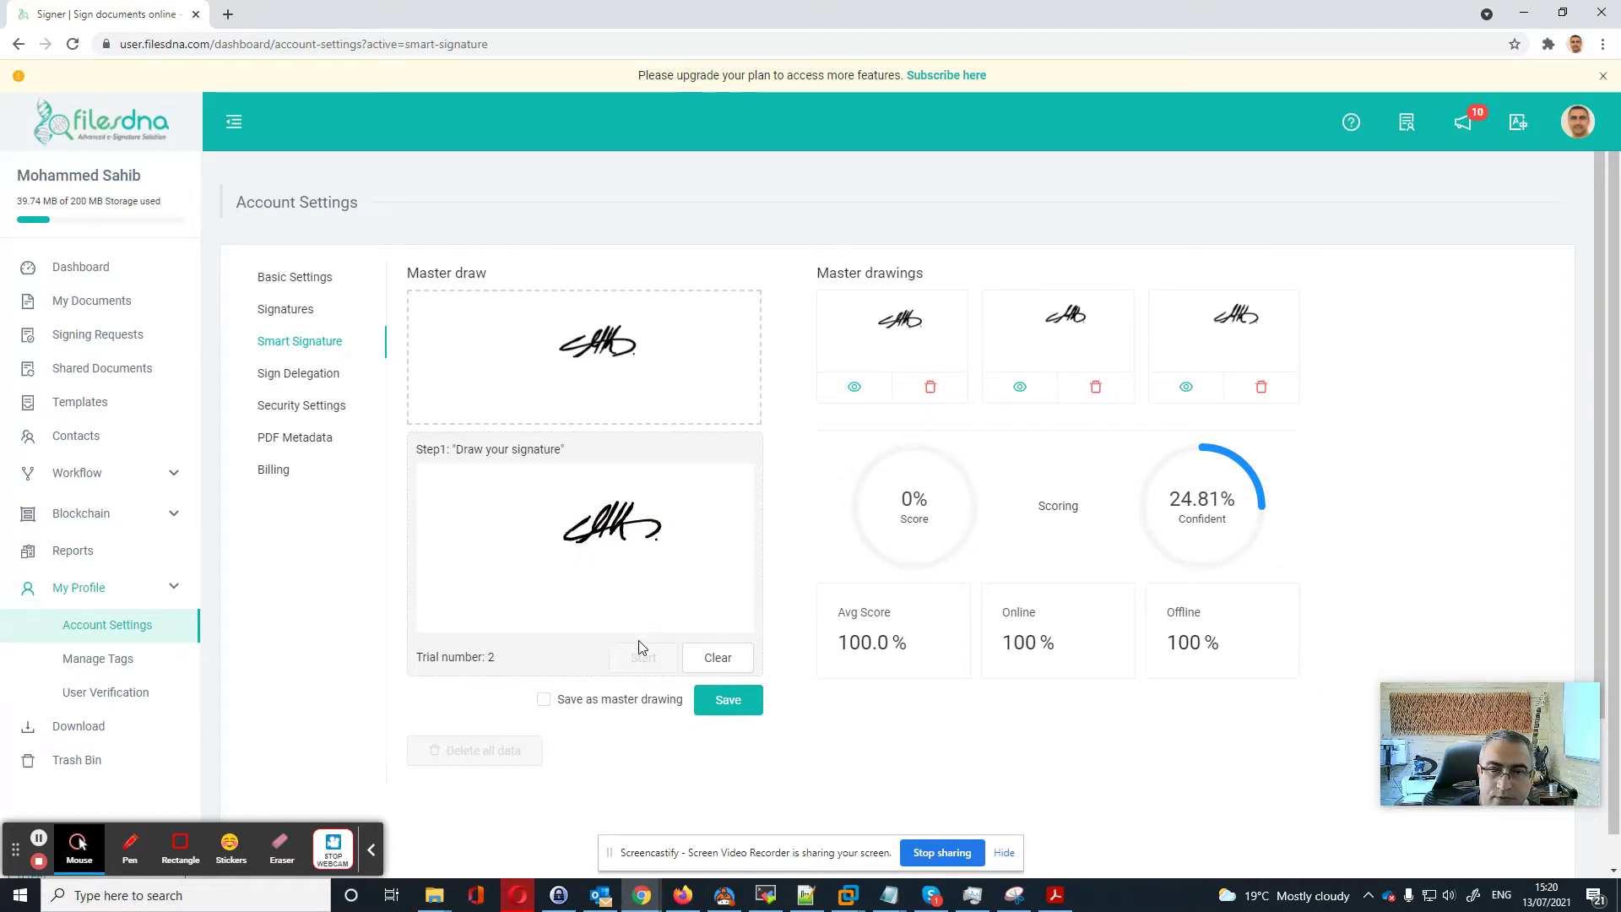
{"action": "left_click", "coordinate": [730, 701]}
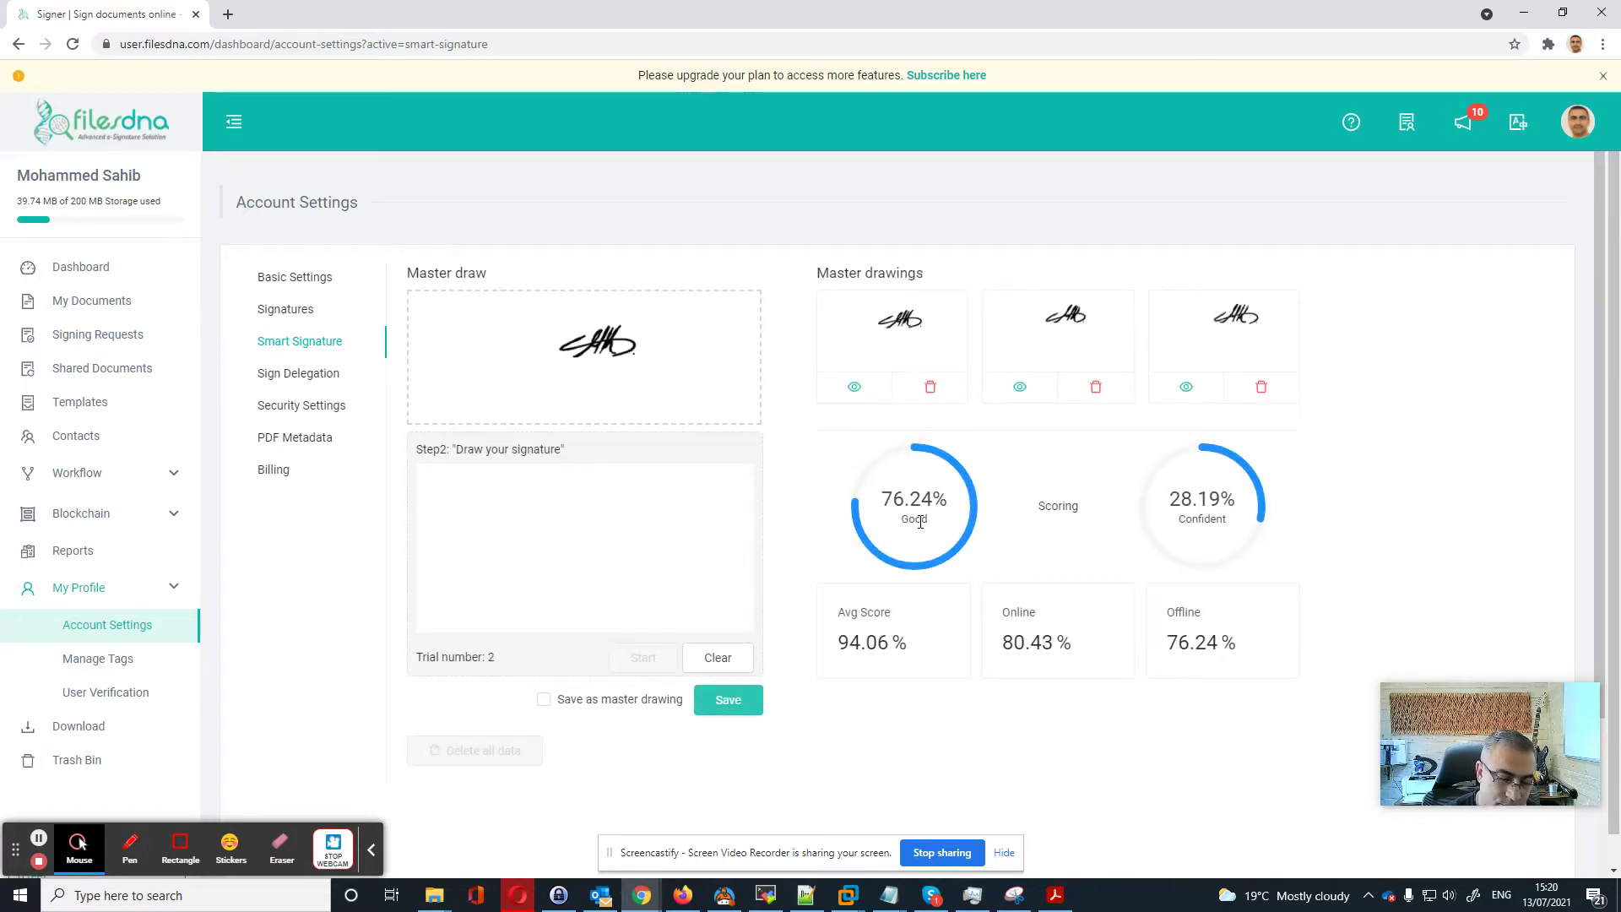
{"action": "mouse_move", "coordinate": [583, 534]}
{"action": "left_mouse_down"}
{"action": "mouse_move", "coordinate": [611, 492]}
{"action": "mouse_move", "coordinate": [608, 529]}
{"action": "mouse_move", "coordinate": [622, 535]}
{"action": "mouse_move", "coordinate": [635, 507]}
{"action": "mouse_move", "coordinate": [669, 522]}
{"action": "left_mouse_up"}
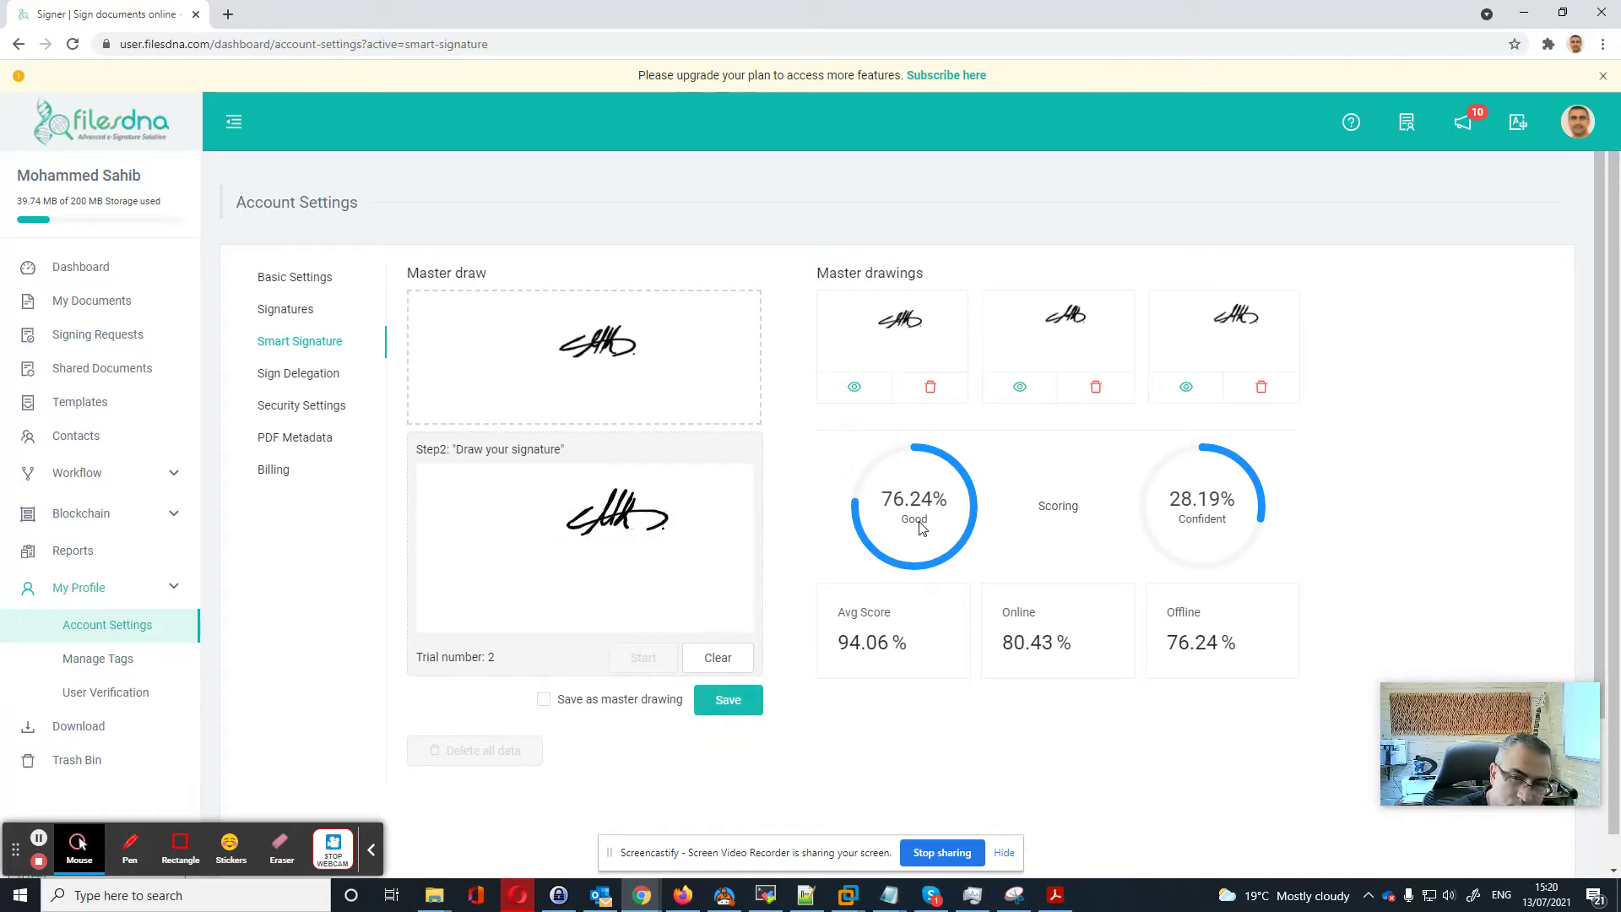
{"action": "left_click", "coordinate": [731, 701]}
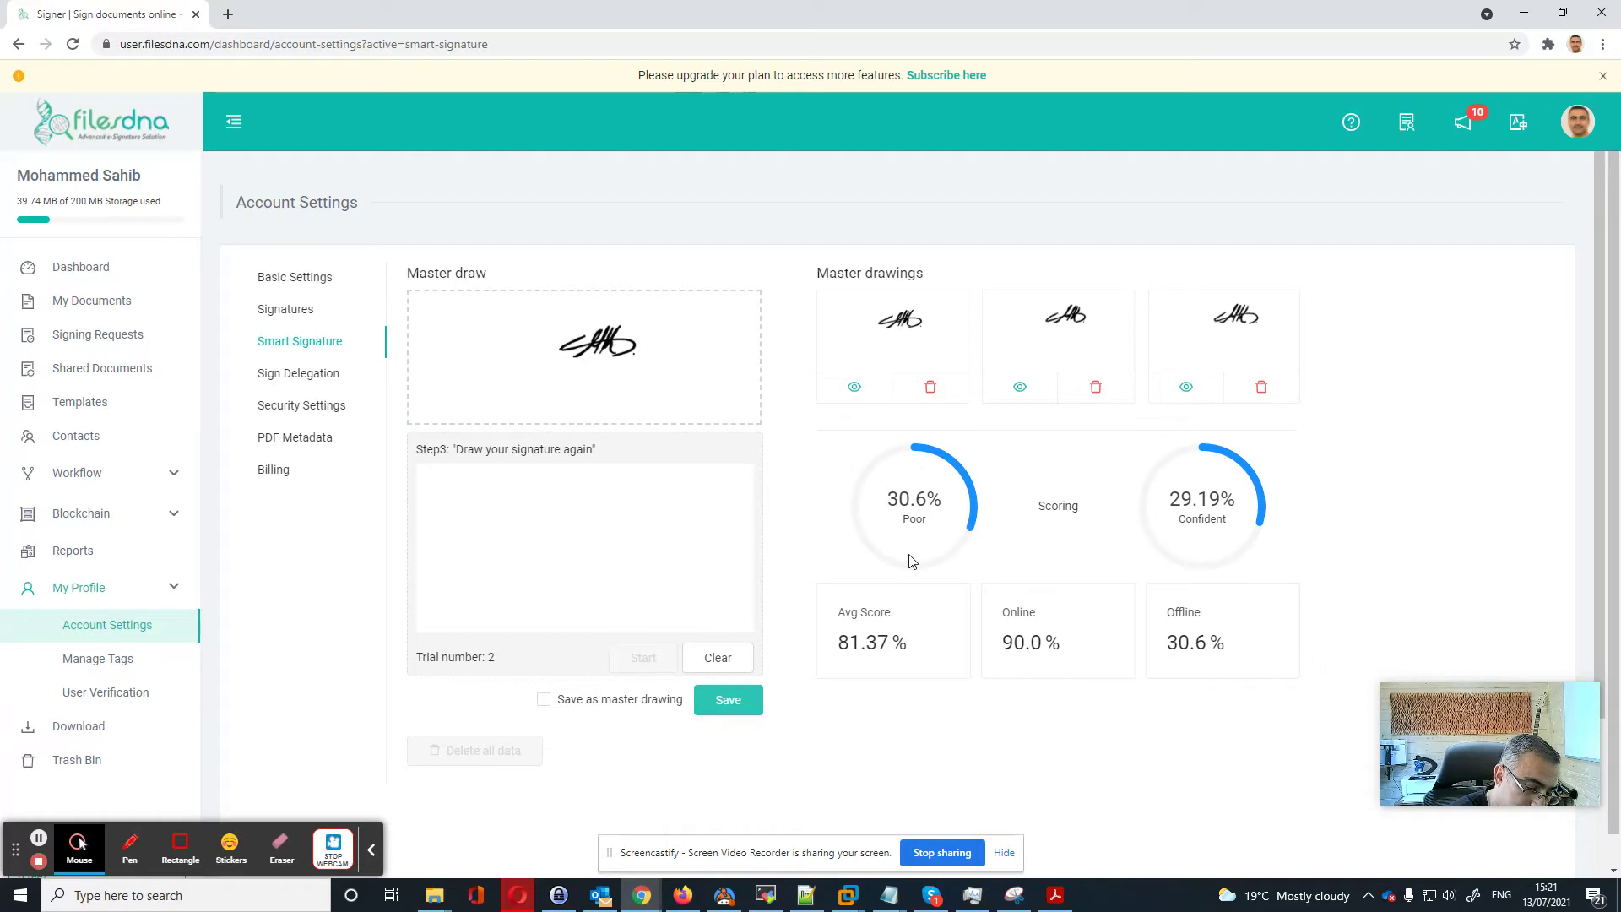
{"action": "mouse_move", "coordinate": [580, 532]}
{"action": "left_mouse_down"}
{"action": "mouse_move", "coordinate": [608, 496]}
{"action": "mouse_move", "coordinate": [604, 521]}
{"action": "mouse_move", "coordinate": [619, 500]}
{"action": "mouse_move", "coordinate": [648, 524]}
{"action": "left_mouse_up"}
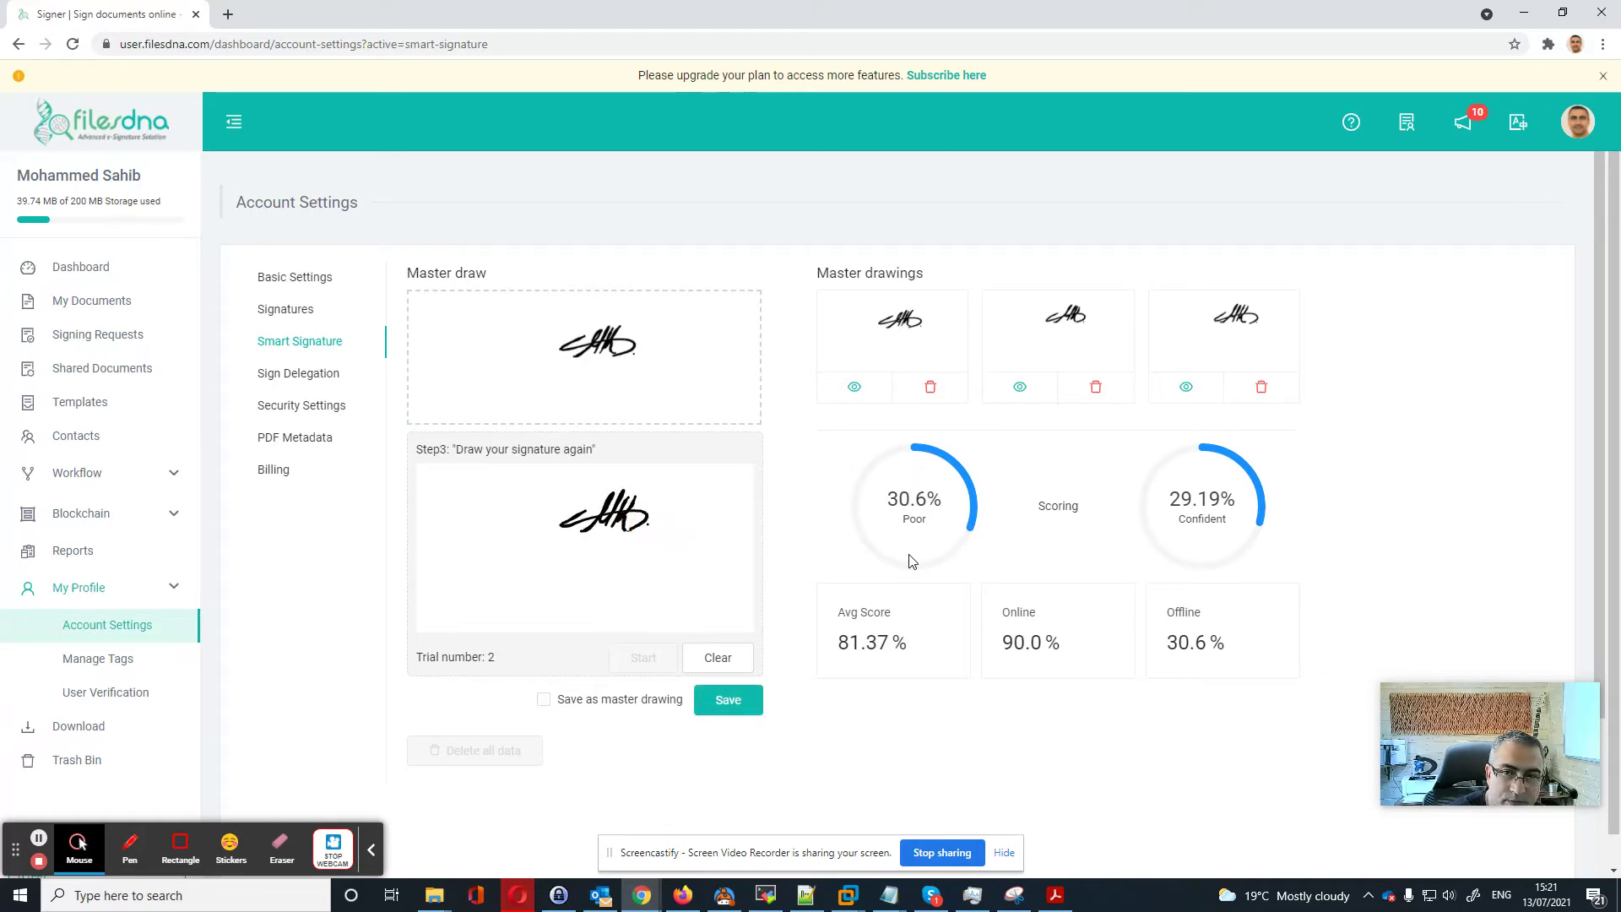
{"action": "left_click", "coordinate": [730, 705]}
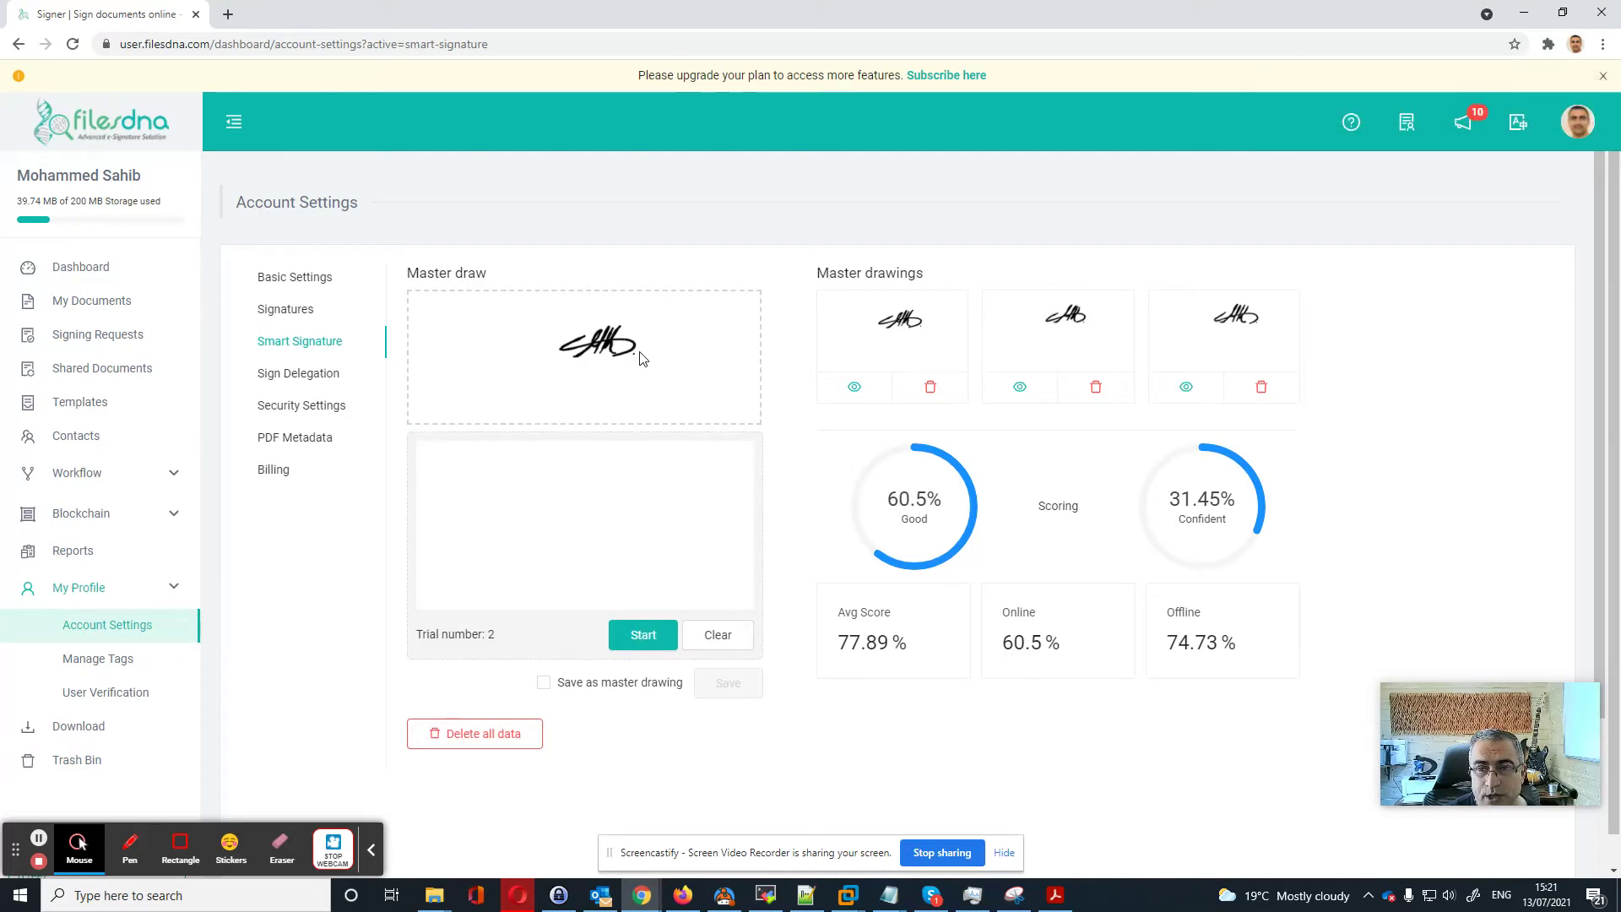
{"action": "left_click", "coordinate": [649, 635]}
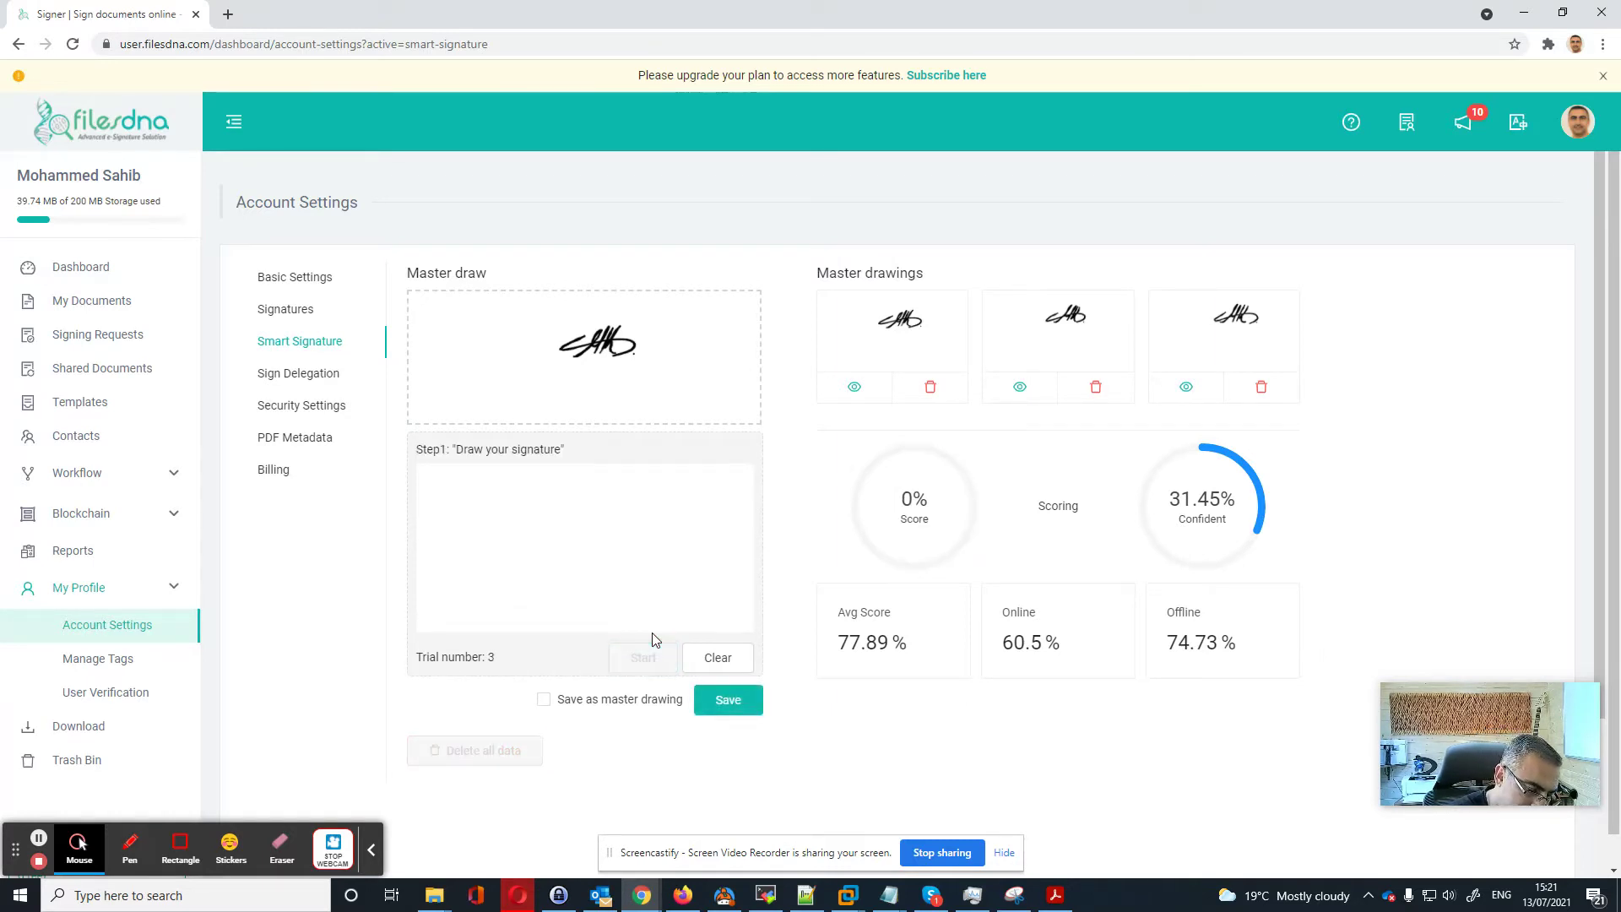
Step: Draw and submit trial 3's three test signatures; average falls to 58.42% at 32.78% confidence
{"action": "mouse_move", "coordinate": [591, 527]}
{"action": "left_mouse_down"}
{"action": "mouse_move", "coordinate": [638, 482]}
{"action": "mouse_move", "coordinate": [600, 507]}
{"action": "mouse_move", "coordinate": [651, 525]}
{"action": "left_mouse_up"}
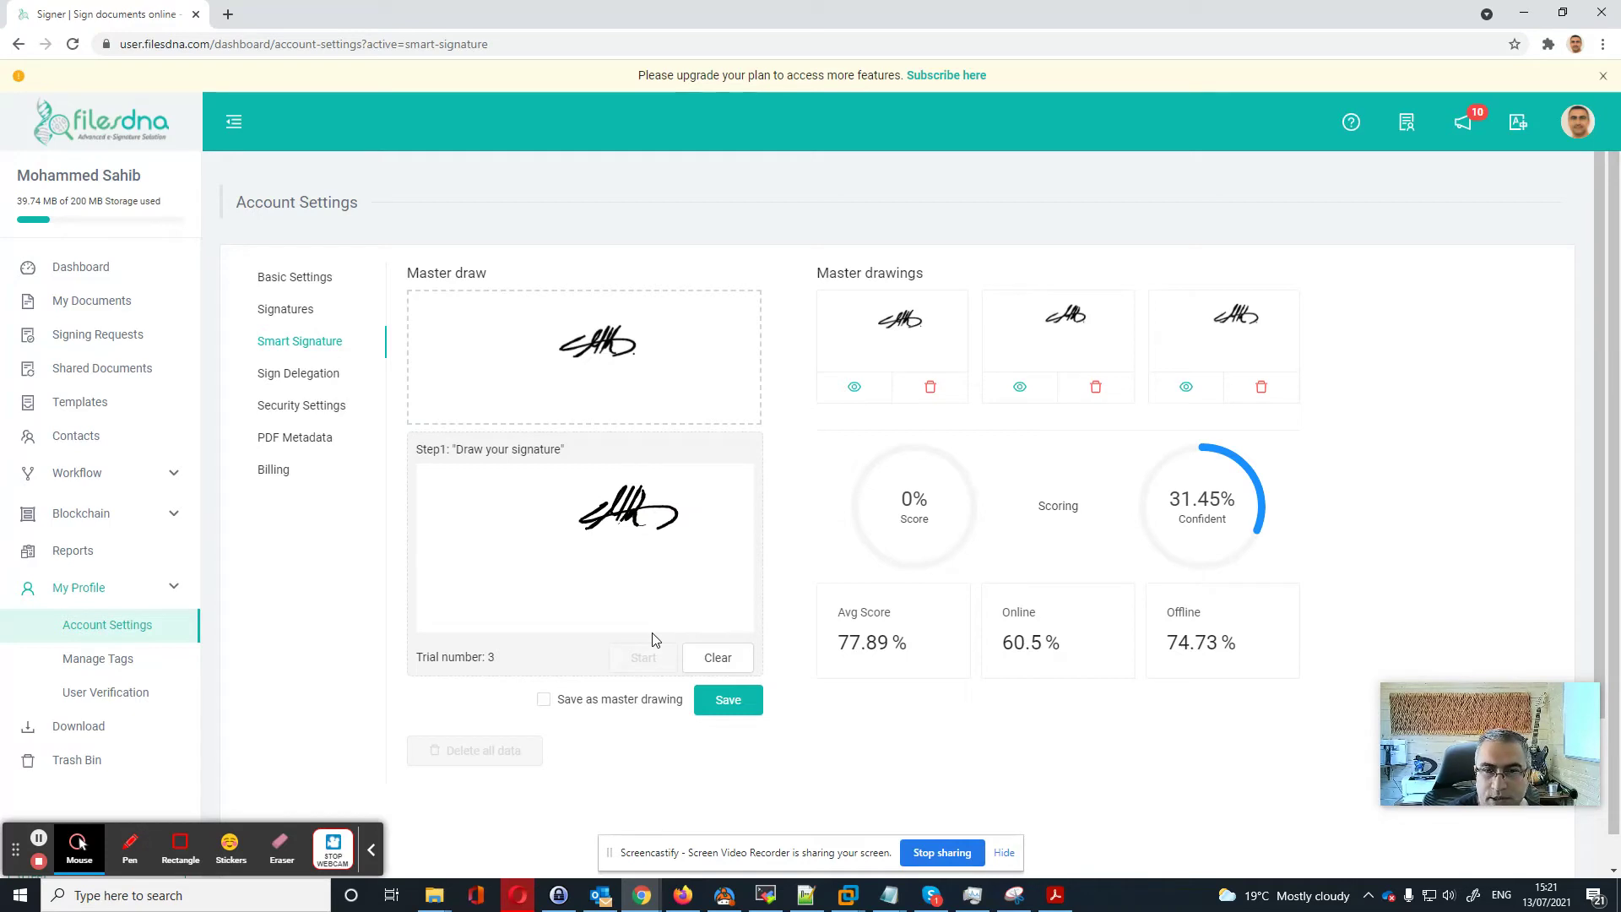
{"action": "left_click", "coordinate": [728, 701]}
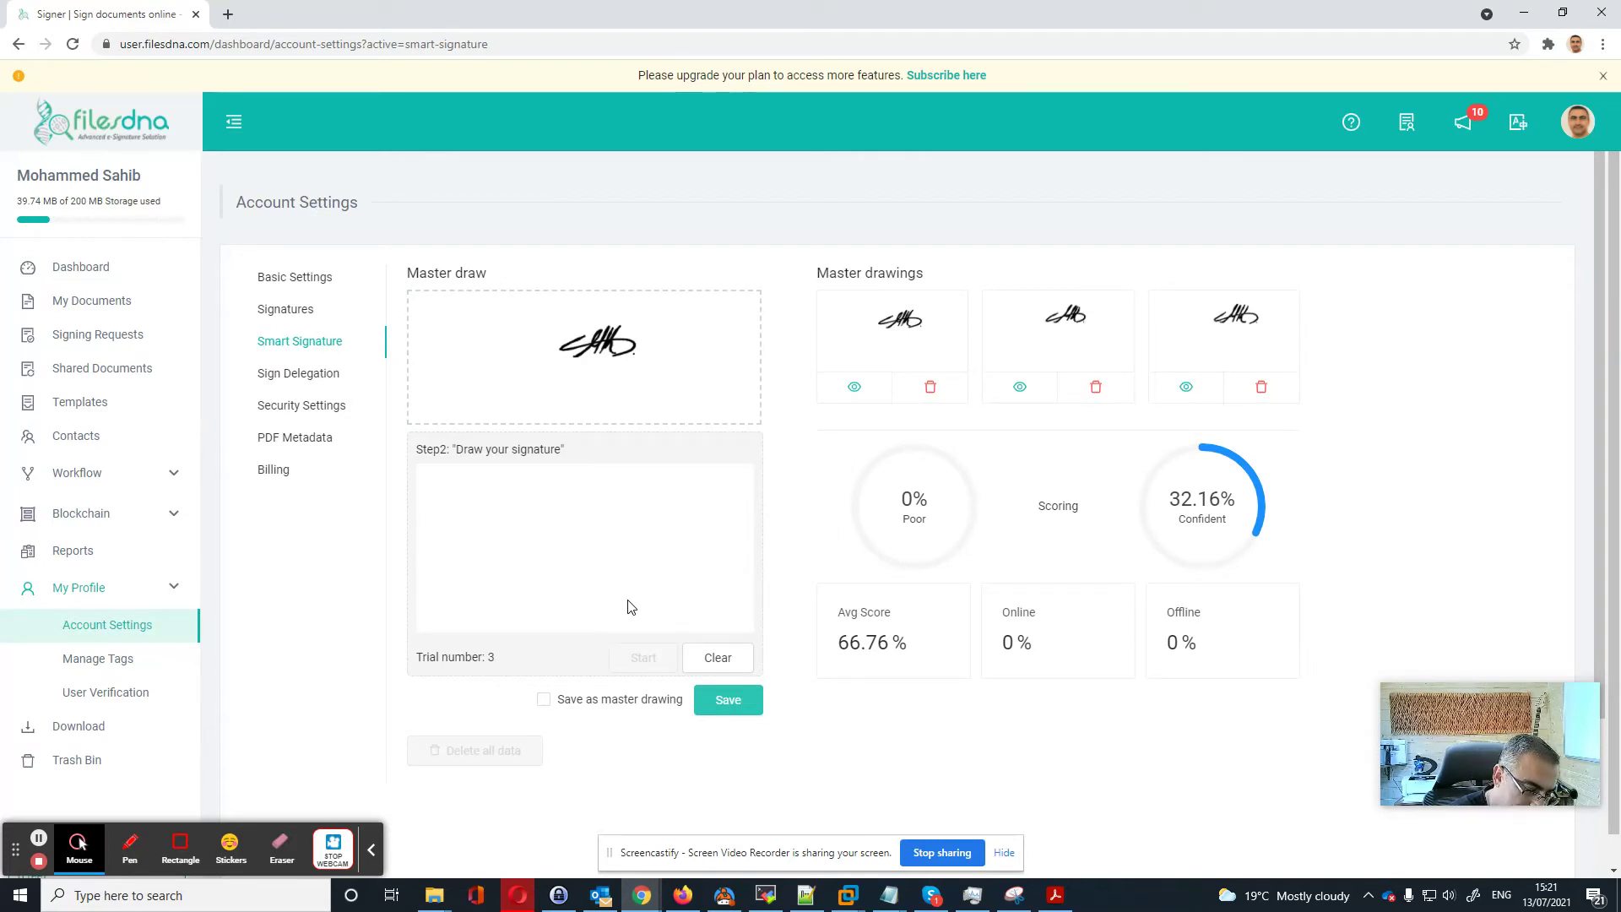
{"action": "mouse_move", "coordinate": [595, 519]}
{"action": "left_mouse_down"}
{"action": "mouse_move", "coordinate": [644, 484]}
{"action": "mouse_move", "coordinate": [651, 521]}
{"action": "mouse_move", "coordinate": [680, 509]}
{"action": "left_mouse_up"}
{"action": "left_click", "coordinate": [657, 515]}
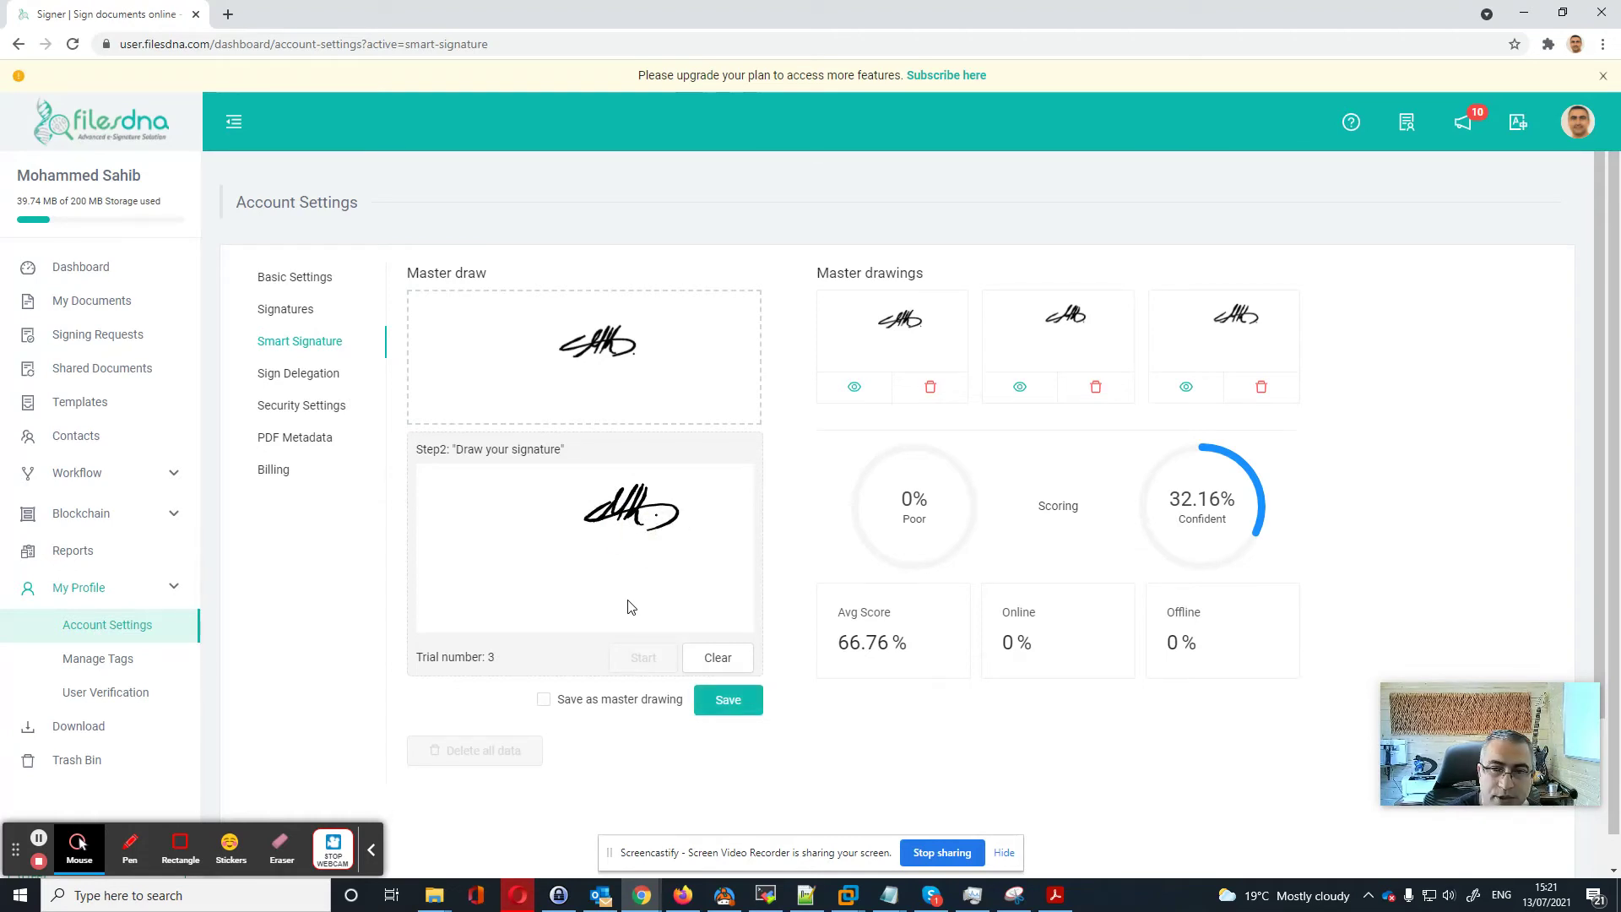
{"action": "left_click", "coordinate": [726, 702]}
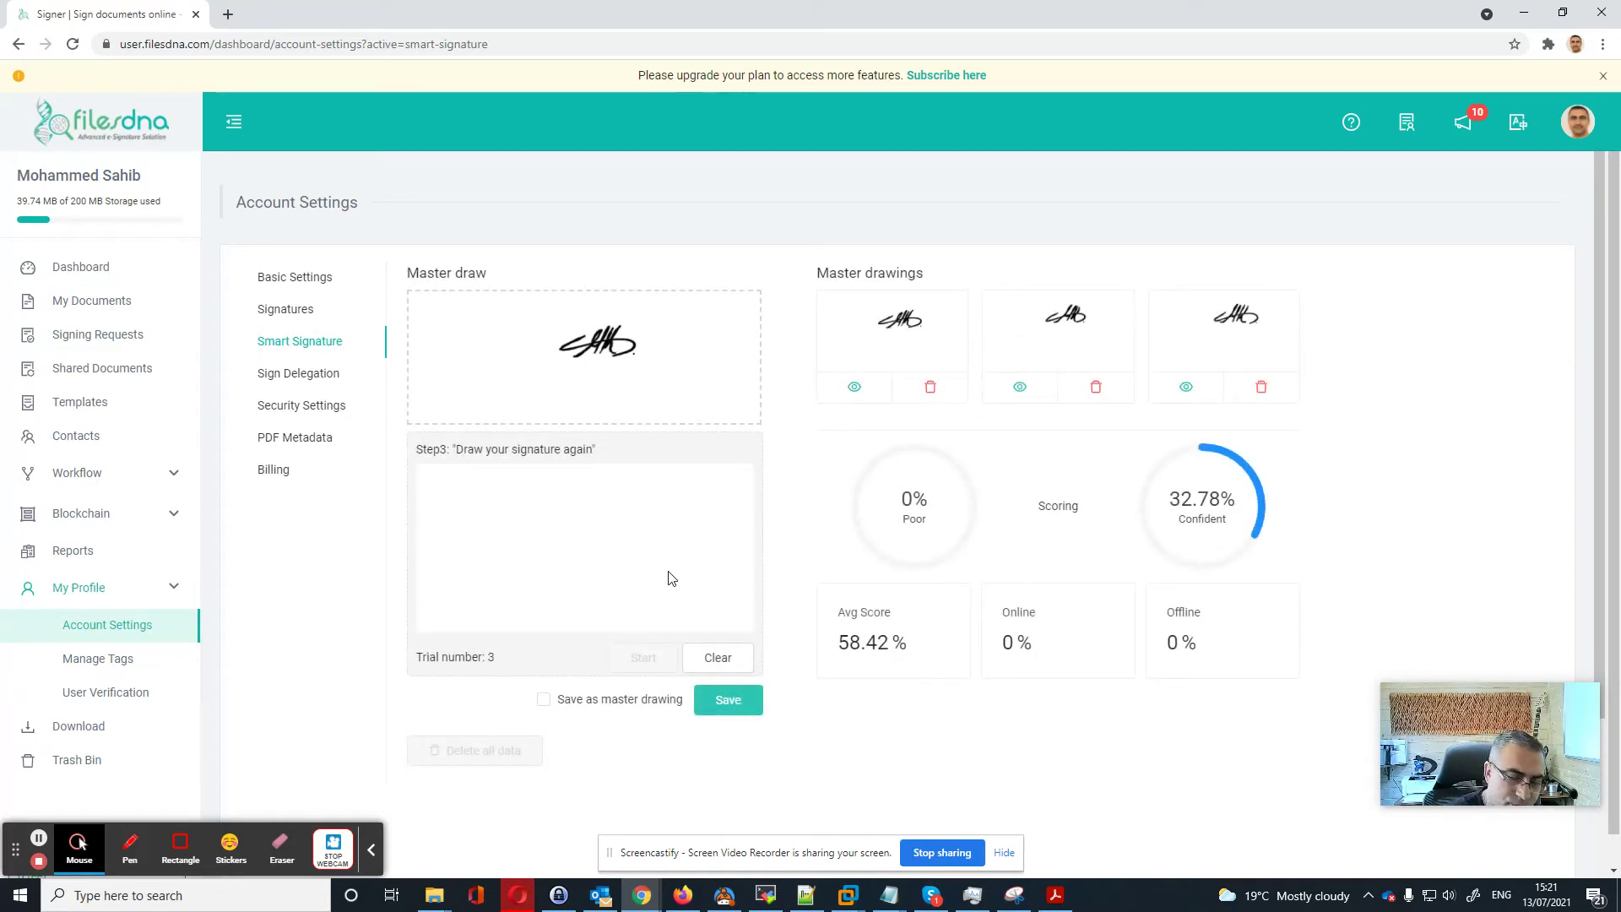
{"action": "mouse_move", "coordinate": [591, 527]}
{"action": "left_mouse_down"}
{"action": "mouse_move", "coordinate": [633, 489]}
{"action": "mouse_move", "coordinate": [623, 518]}
{"action": "mouse_move", "coordinate": [661, 516]}
{"action": "mouse_move", "coordinate": [636, 531]}
{"action": "left_mouse_up"}
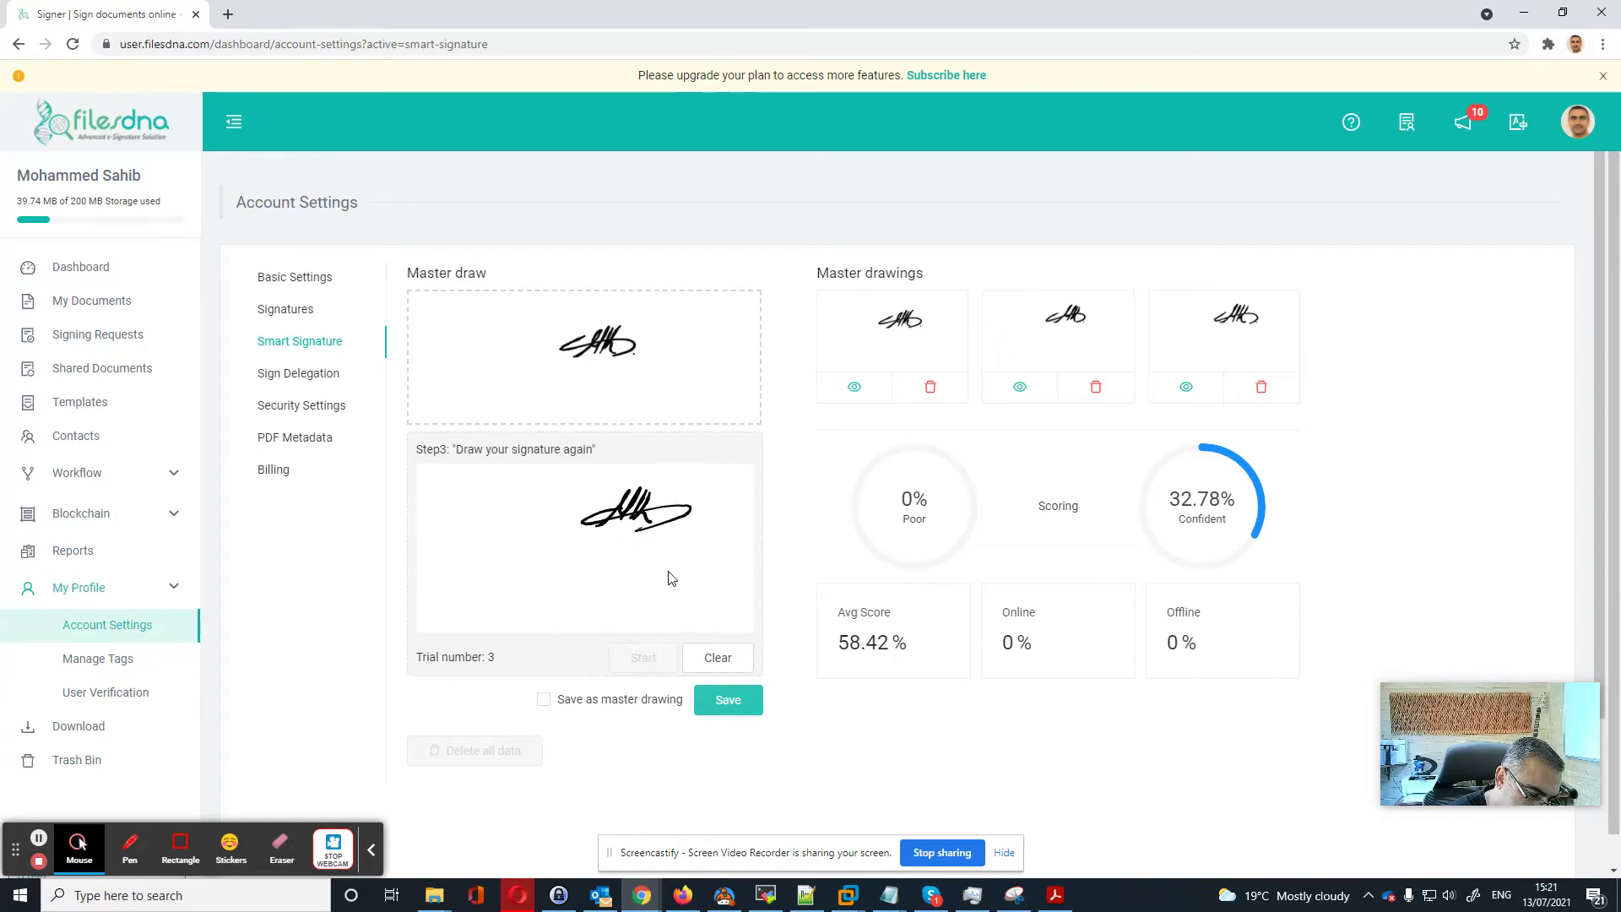
{"action": "left_click", "coordinate": [728, 699]}
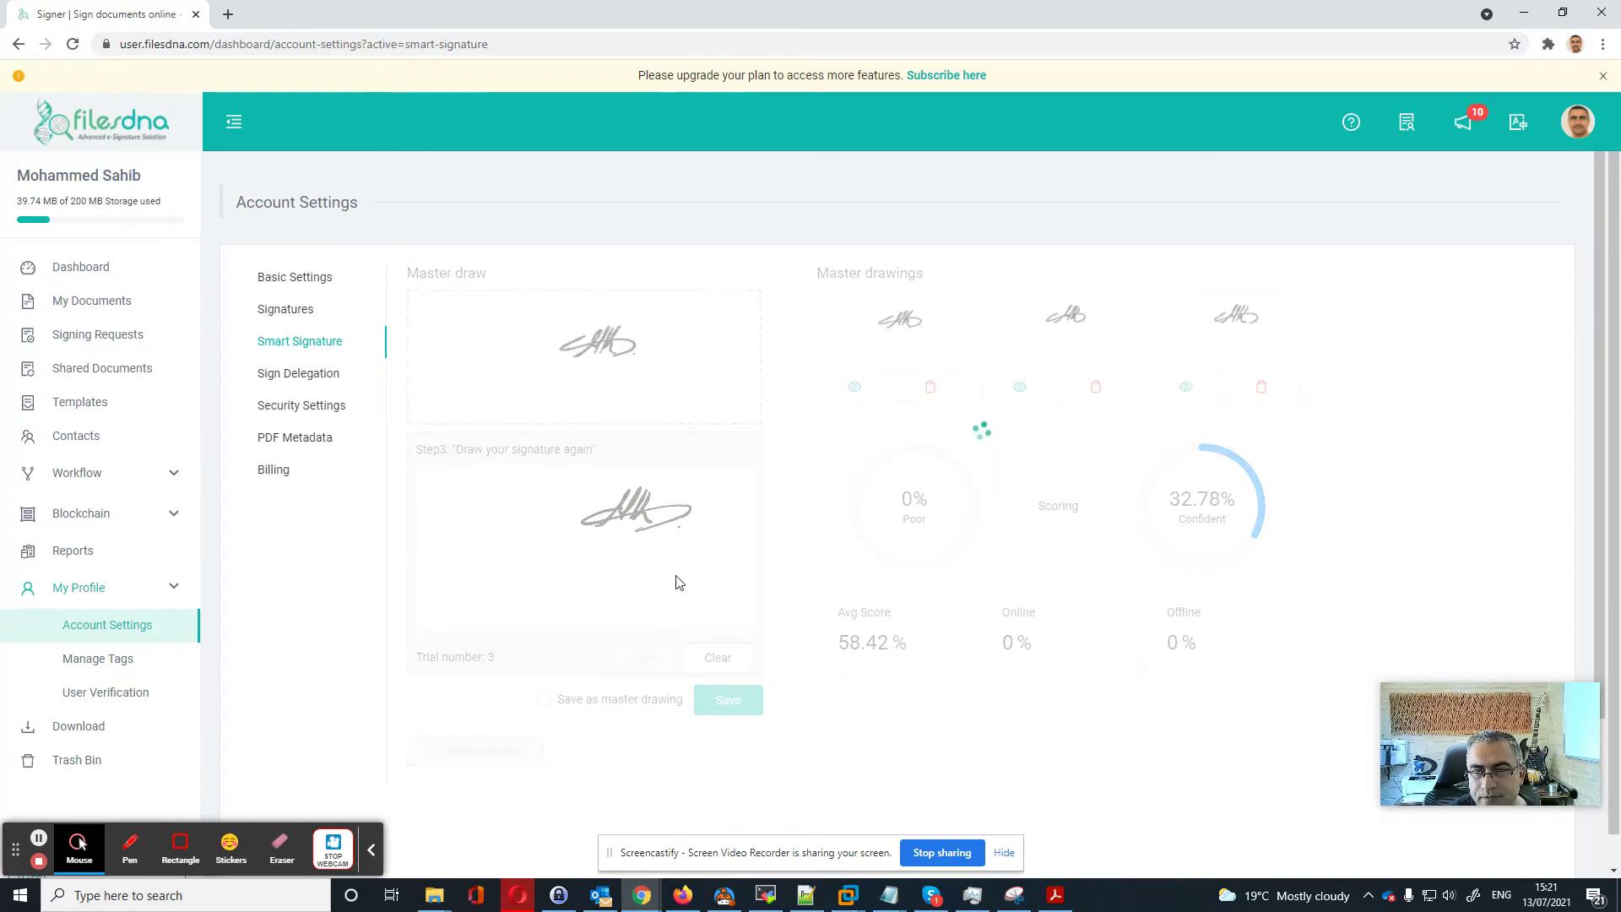
Step: Run trial 4's three signatures, scoring 32.15% Poor with 34.7% confidence and 41.62% average
{"action": "left_click", "coordinate": [651, 625]}
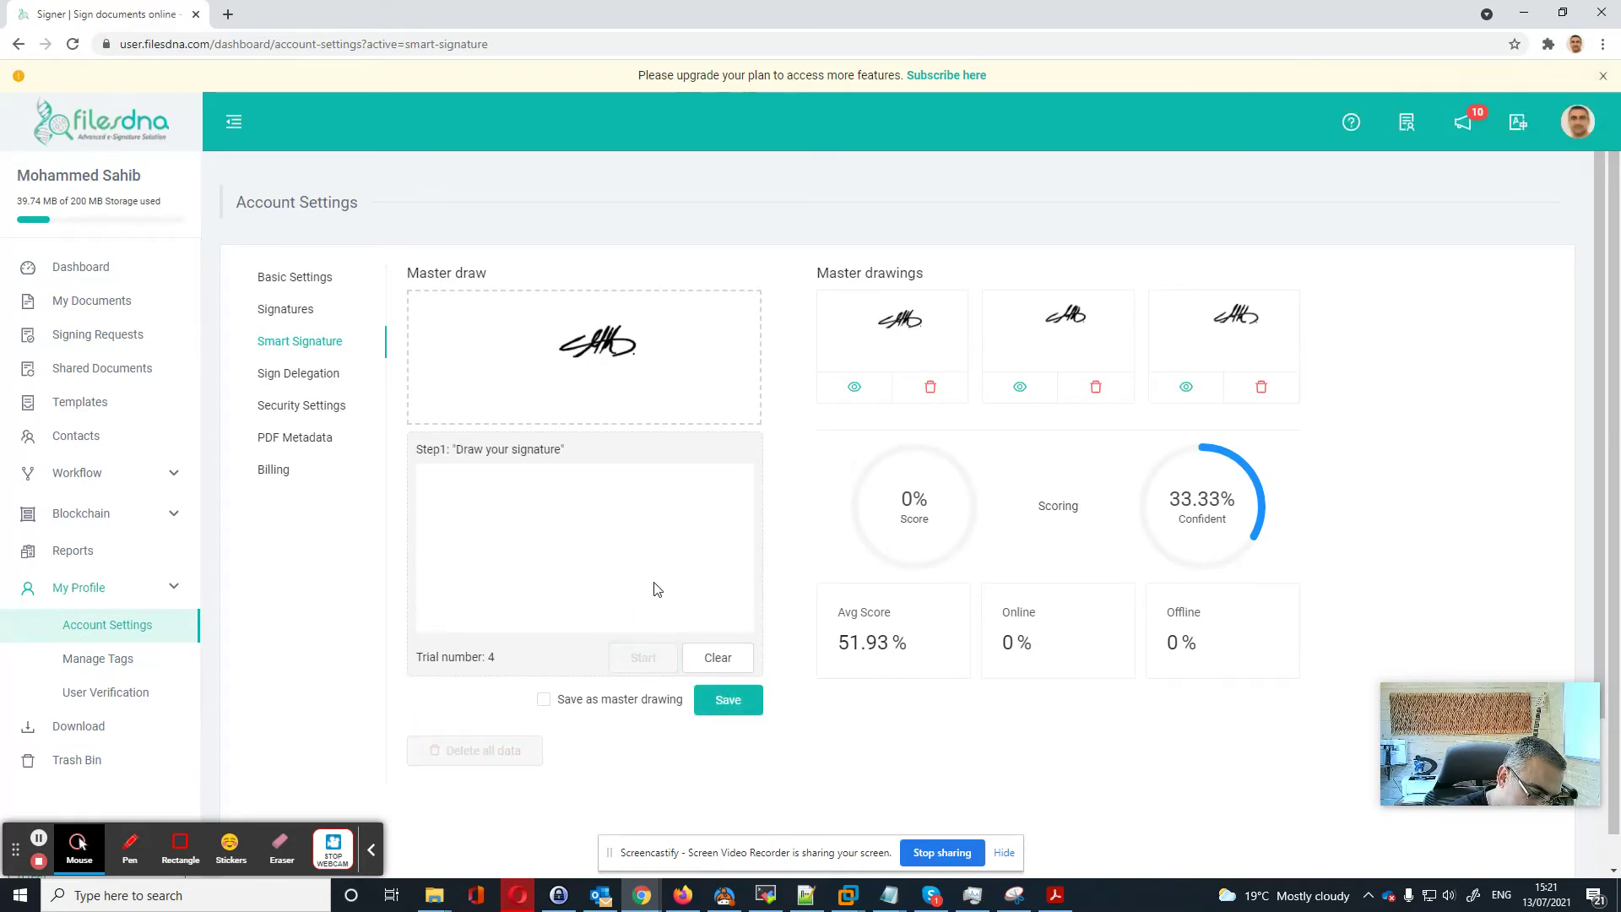
{"action": "mouse_move", "coordinate": [585, 527]}
{"action": "left_mouse_down"}
{"action": "mouse_move", "coordinate": [633, 484]}
{"action": "mouse_move", "coordinate": [616, 517]}
{"action": "mouse_move", "coordinate": [642, 502]}
{"action": "mouse_move", "coordinate": [629, 536]}
{"action": "mouse_move", "coordinate": [561, 517]}
{"action": "mouse_move", "coordinate": [646, 511]}
{"action": "mouse_move", "coordinate": [650, 534]}
{"action": "left_mouse_up"}
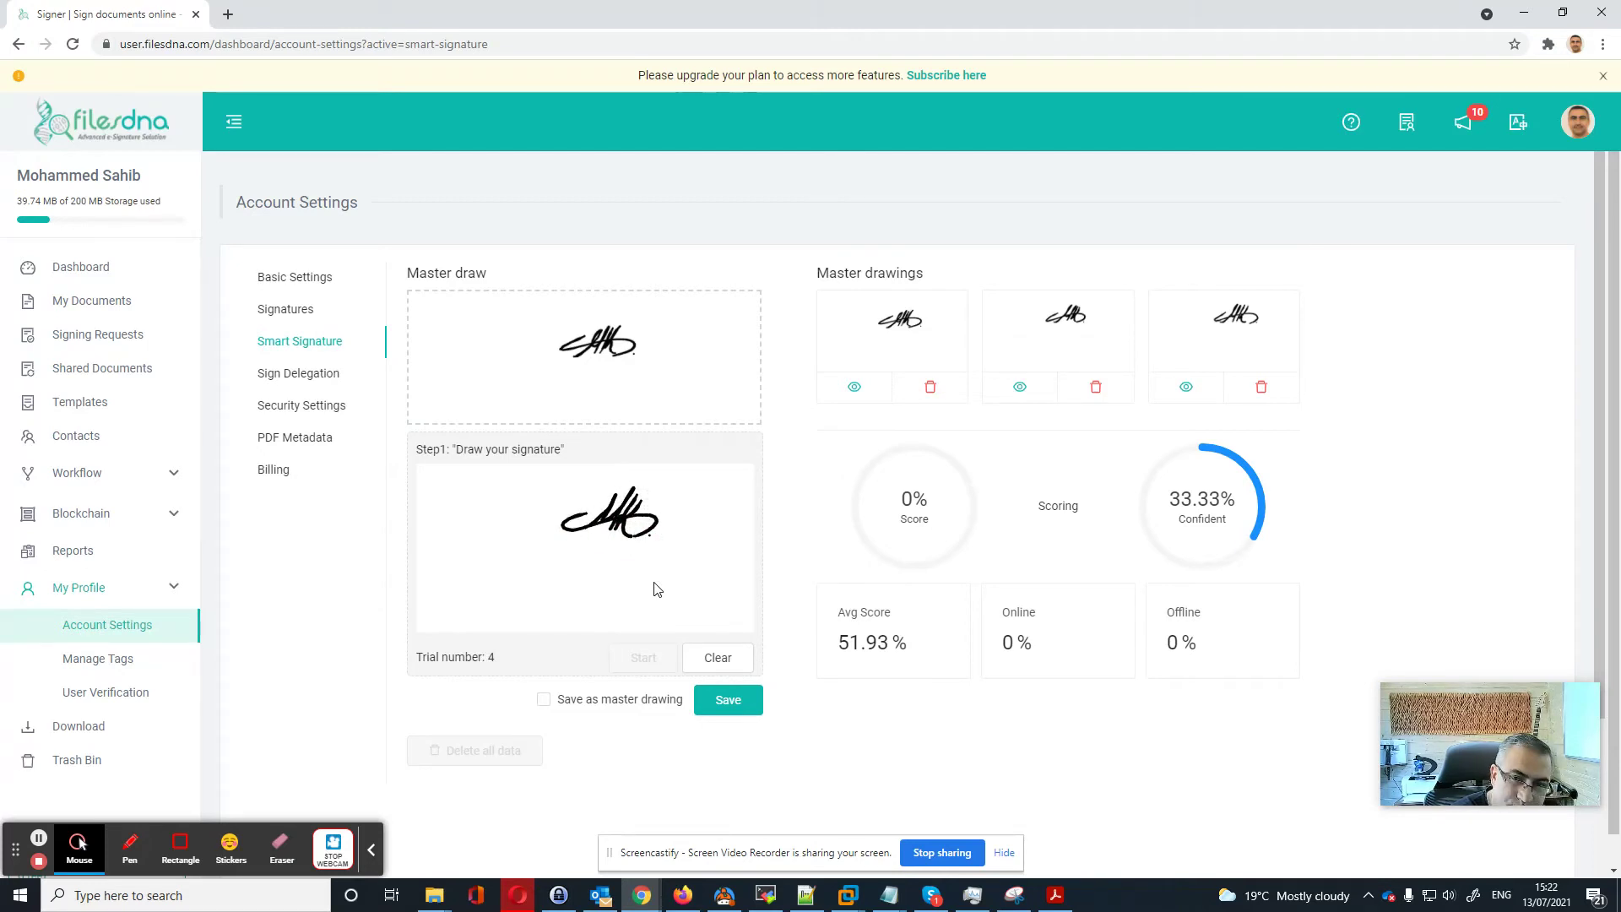
{"action": "left_click", "coordinate": [728, 700]}
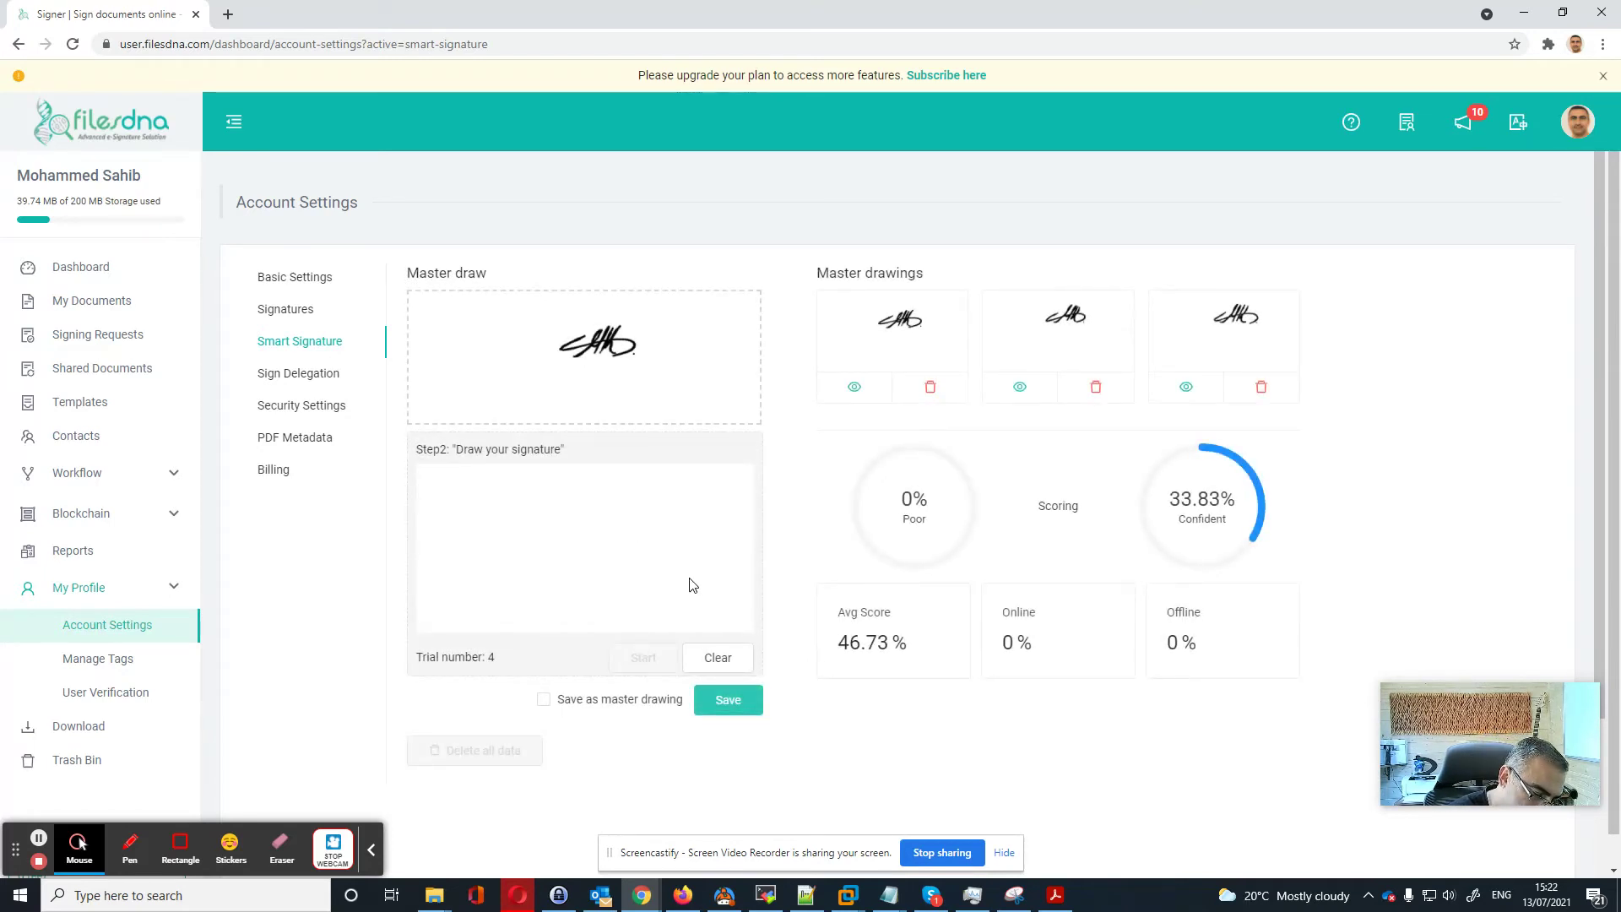
{"action": "mouse_move", "coordinate": [585, 522]}
{"action": "left_mouse_down"}
{"action": "mouse_move", "coordinate": [631, 486]}
{"action": "mouse_move", "coordinate": [619, 524]}
{"action": "mouse_move", "coordinate": [648, 485]}
{"action": "mouse_move", "coordinate": [630, 521]}
{"action": "mouse_move", "coordinate": [579, 492]}
{"action": "mouse_move", "coordinate": [667, 528]}
{"action": "left_mouse_up"}
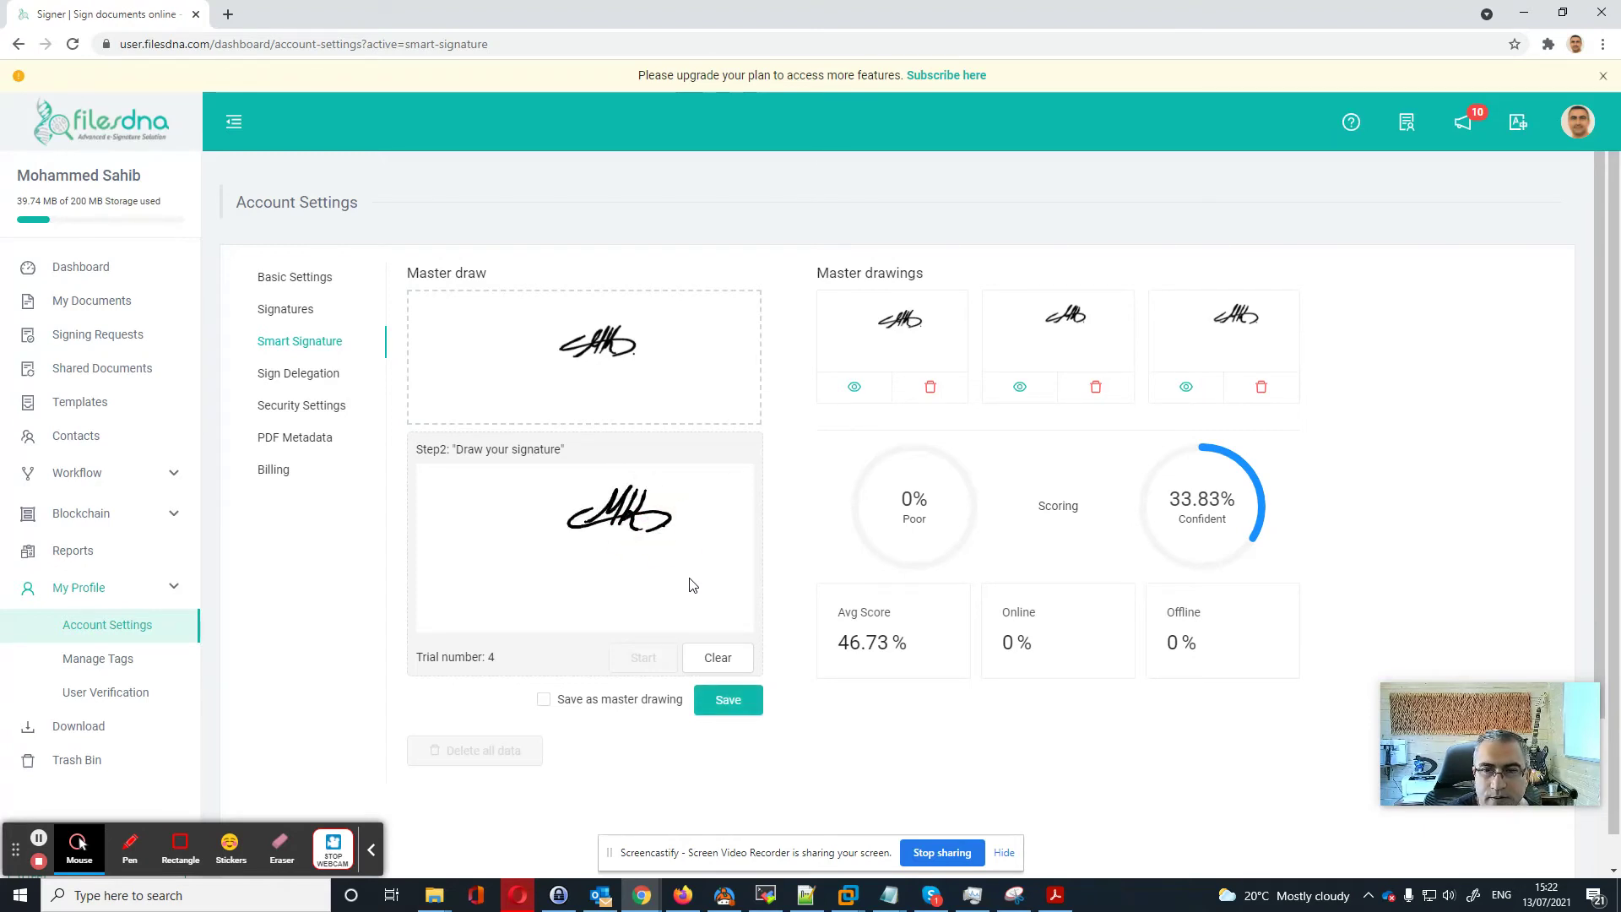
{"action": "left_click", "coordinate": [727, 703]}
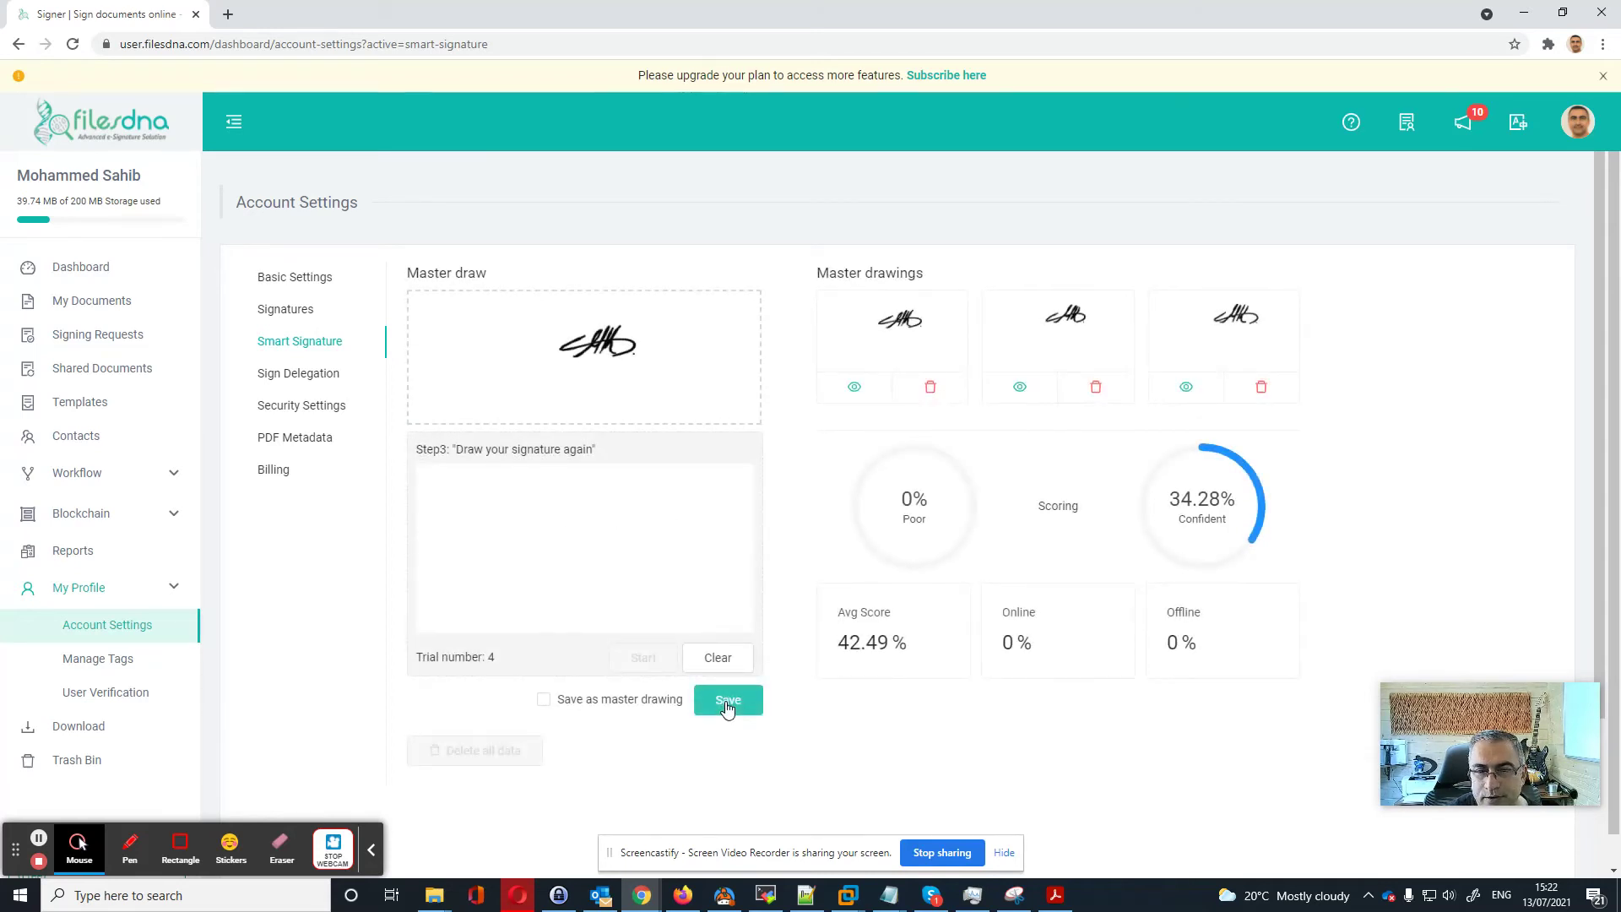
{"action": "mouse_move", "coordinate": [585, 526]}
{"action": "left_mouse_down"}
{"action": "mouse_move", "coordinate": [617, 494]}
{"action": "mouse_move", "coordinate": [615, 528]}
{"action": "mouse_move", "coordinate": [648, 490]}
{"action": "mouse_move", "coordinate": [644, 518]}
{"action": "mouse_move", "coordinate": [673, 504]}
{"action": "mouse_move", "coordinate": [669, 525]}
{"action": "left_mouse_up"}
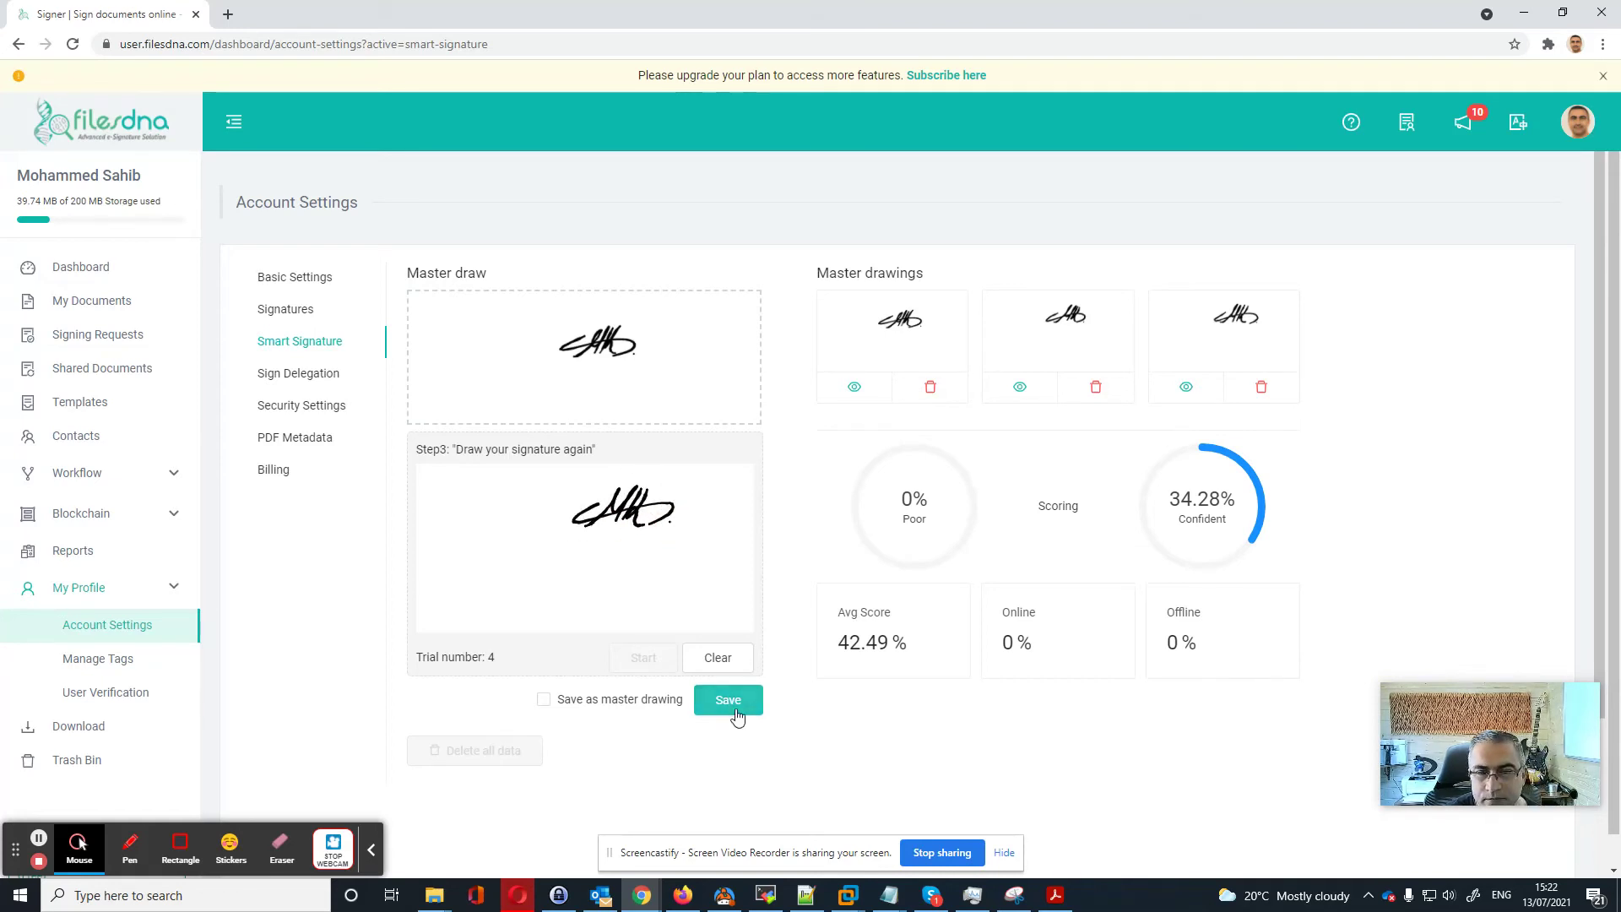
{"action": "left_click", "coordinate": [728, 701]}
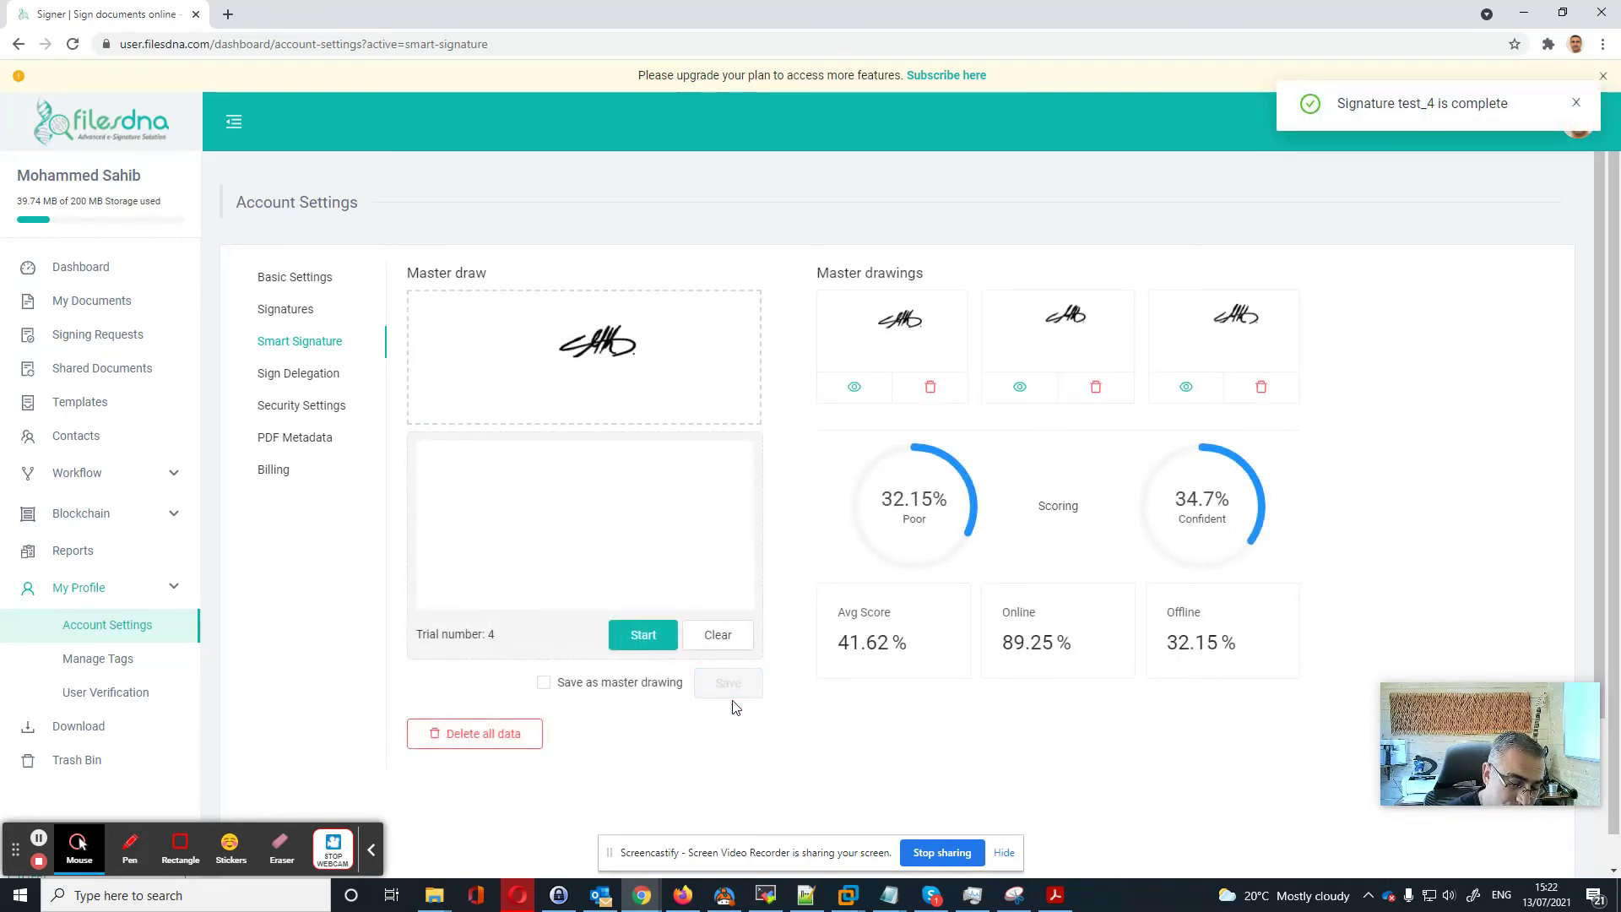
{"action": "left_click", "coordinate": [642, 635]}
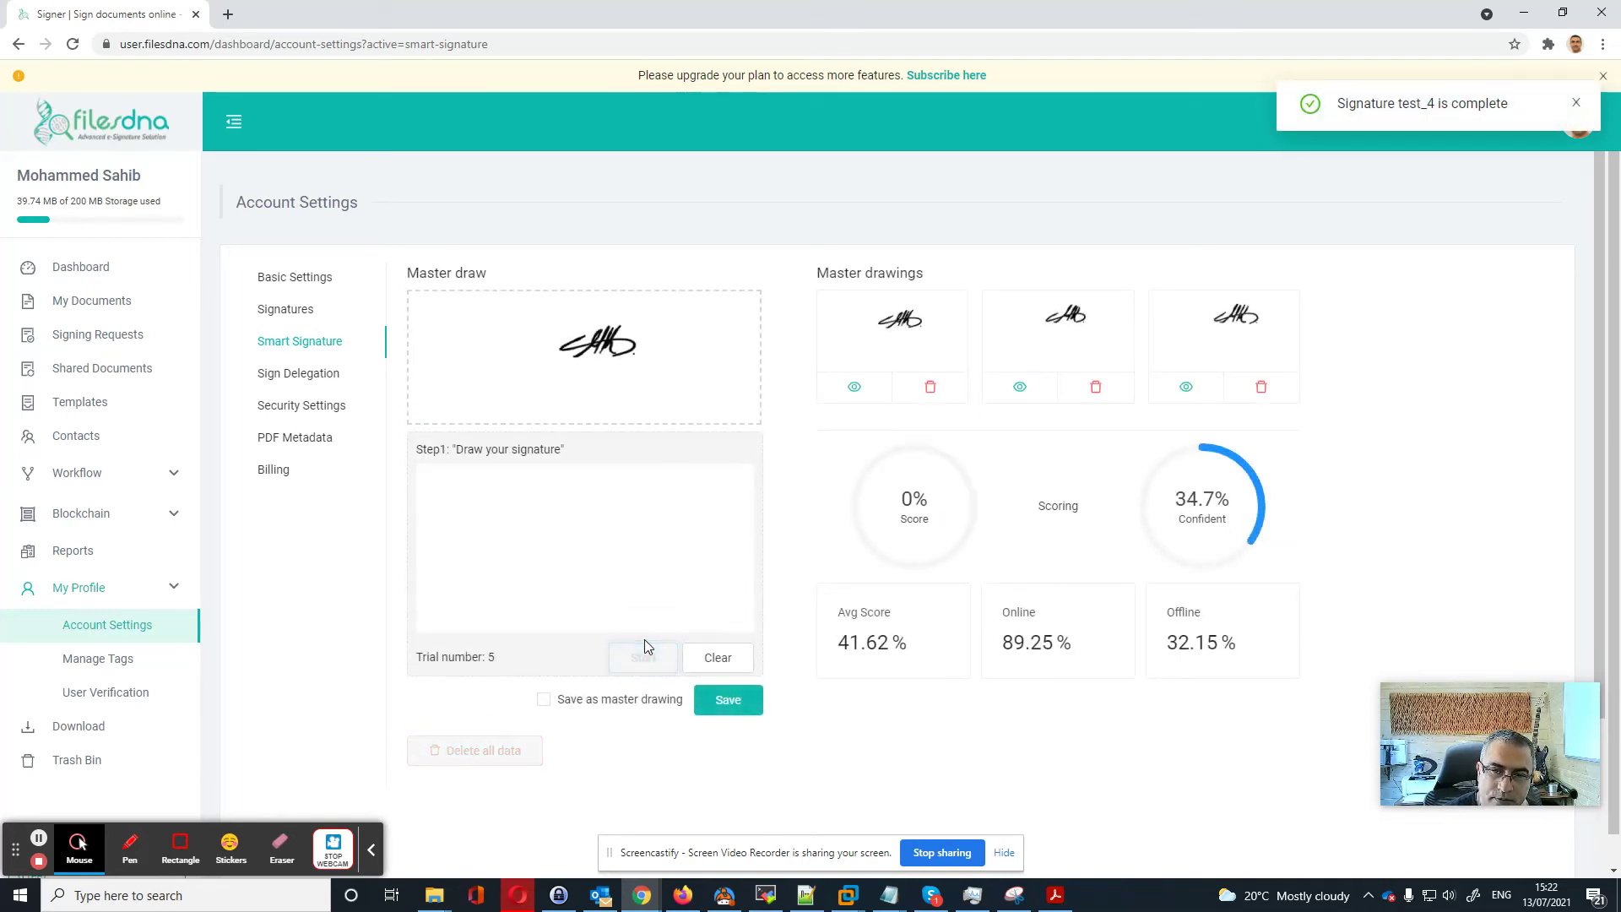
Step: Submit trial 5's first signature (48.56% Acceptable, 35.74% confidence) and then its second signature
{"action": "mouse_move", "coordinate": [589, 526]}
{"action": "left_mouse_down"}
{"action": "mouse_move", "coordinate": [632, 488]}
{"action": "mouse_move", "coordinate": [652, 506]}
{"action": "mouse_move", "coordinate": [633, 533]}
{"action": "left_mouse_up"}
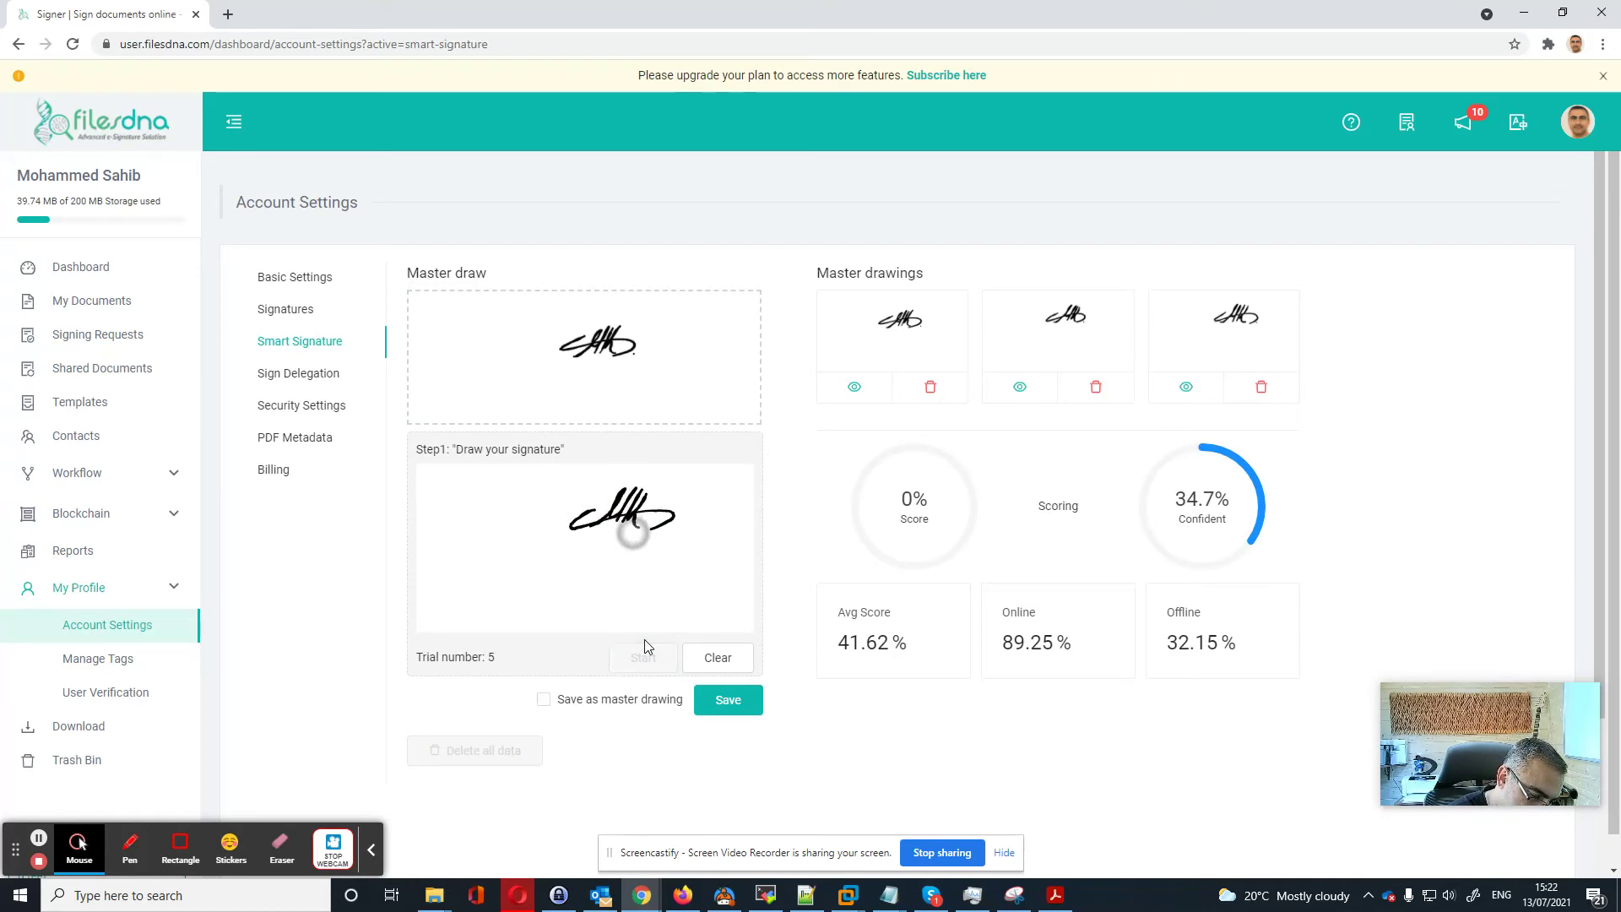
{"action": "left_click", "coordinate": [722, 701]}
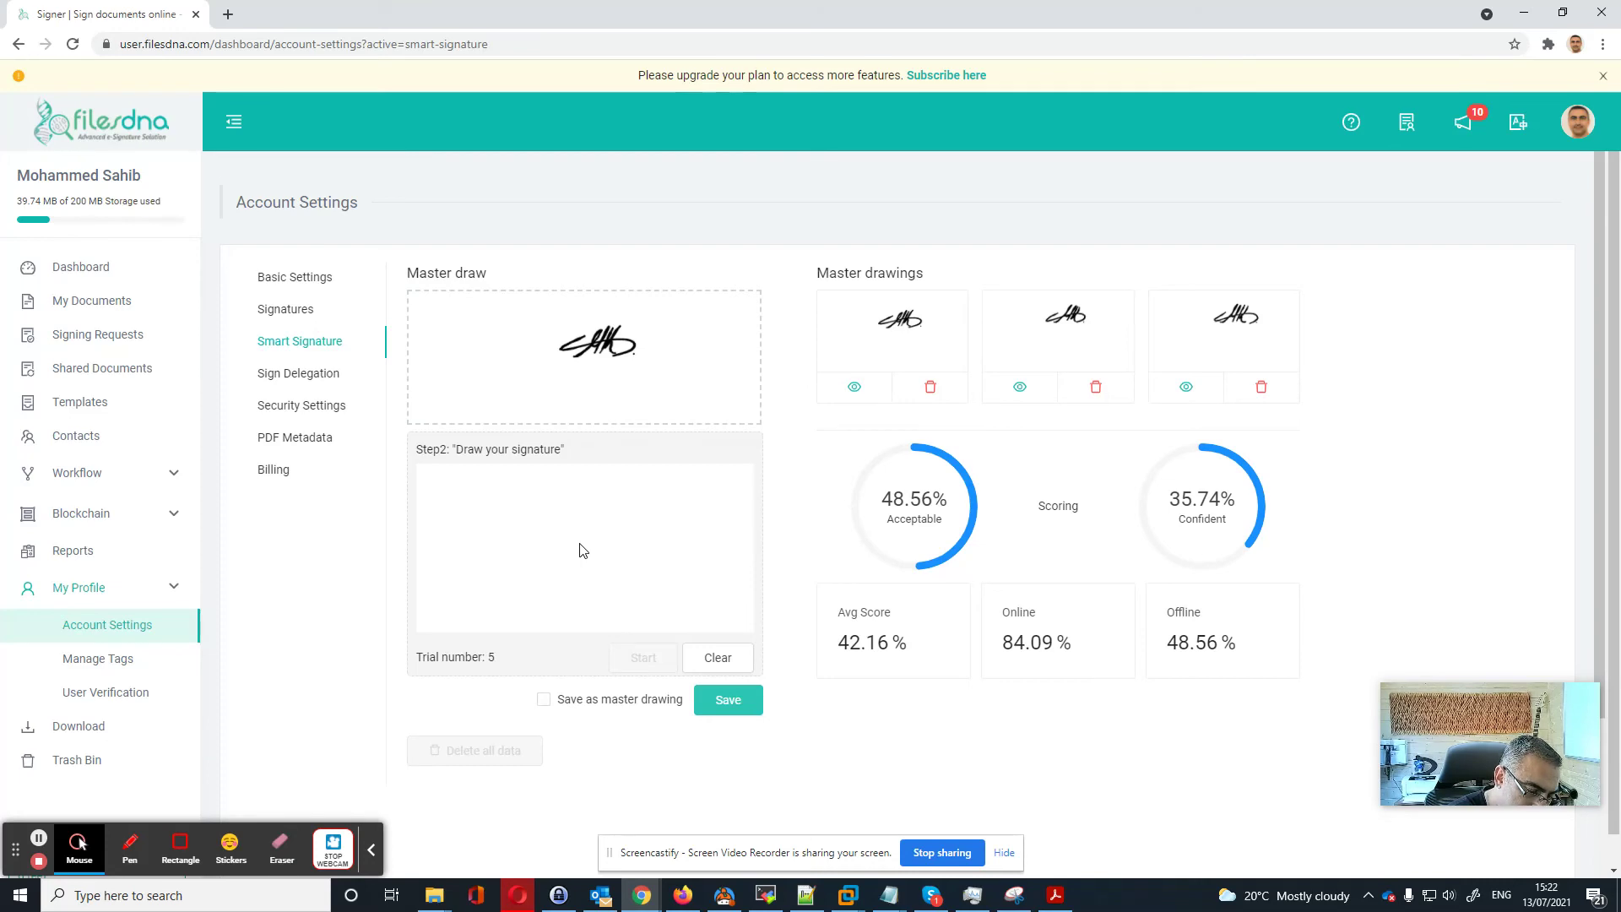
{"action": "mouse_move", "coordinate": [591, 534]}
{"action": "left_mouse_down"}
{"action": "mouse_move", "coordinate": [641, 481]}
{"action": "mouse_move", "coordinate": [630, 525]}
{"action": "mouse_move", "coordinate": [645, 525]}
{"action": "mouse_move", "coordinate": [579, 517]}
{"action": "mouse_move", "coordinate": [684, 517]}
{"action": "left_mouse_up"}
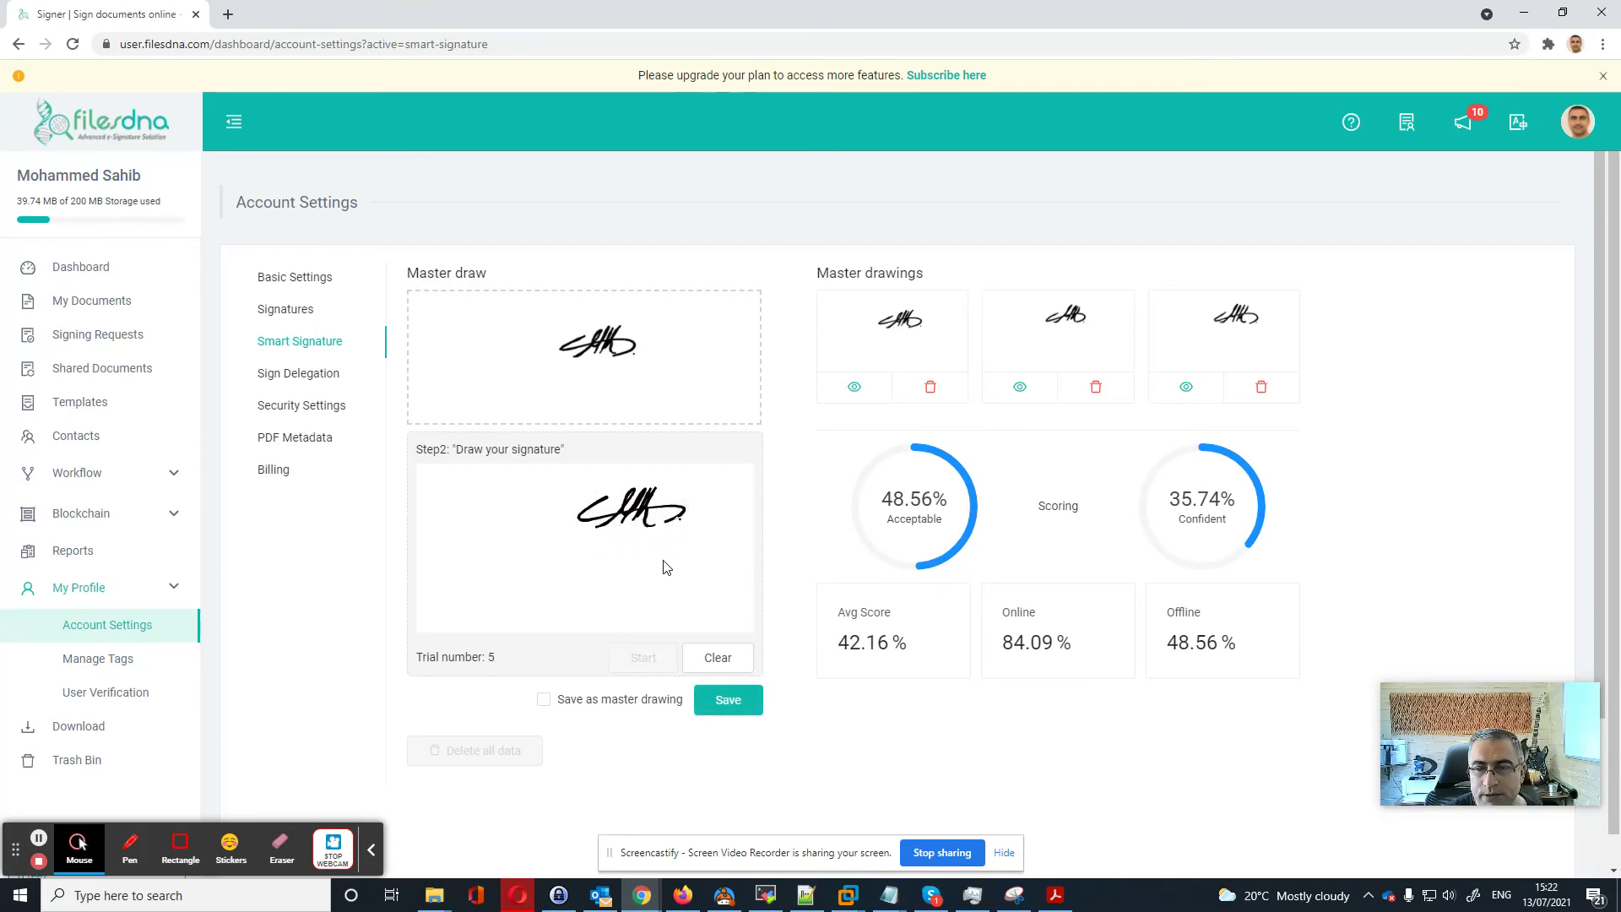
{"action": "left_click", "coordinate": [728, 699]}
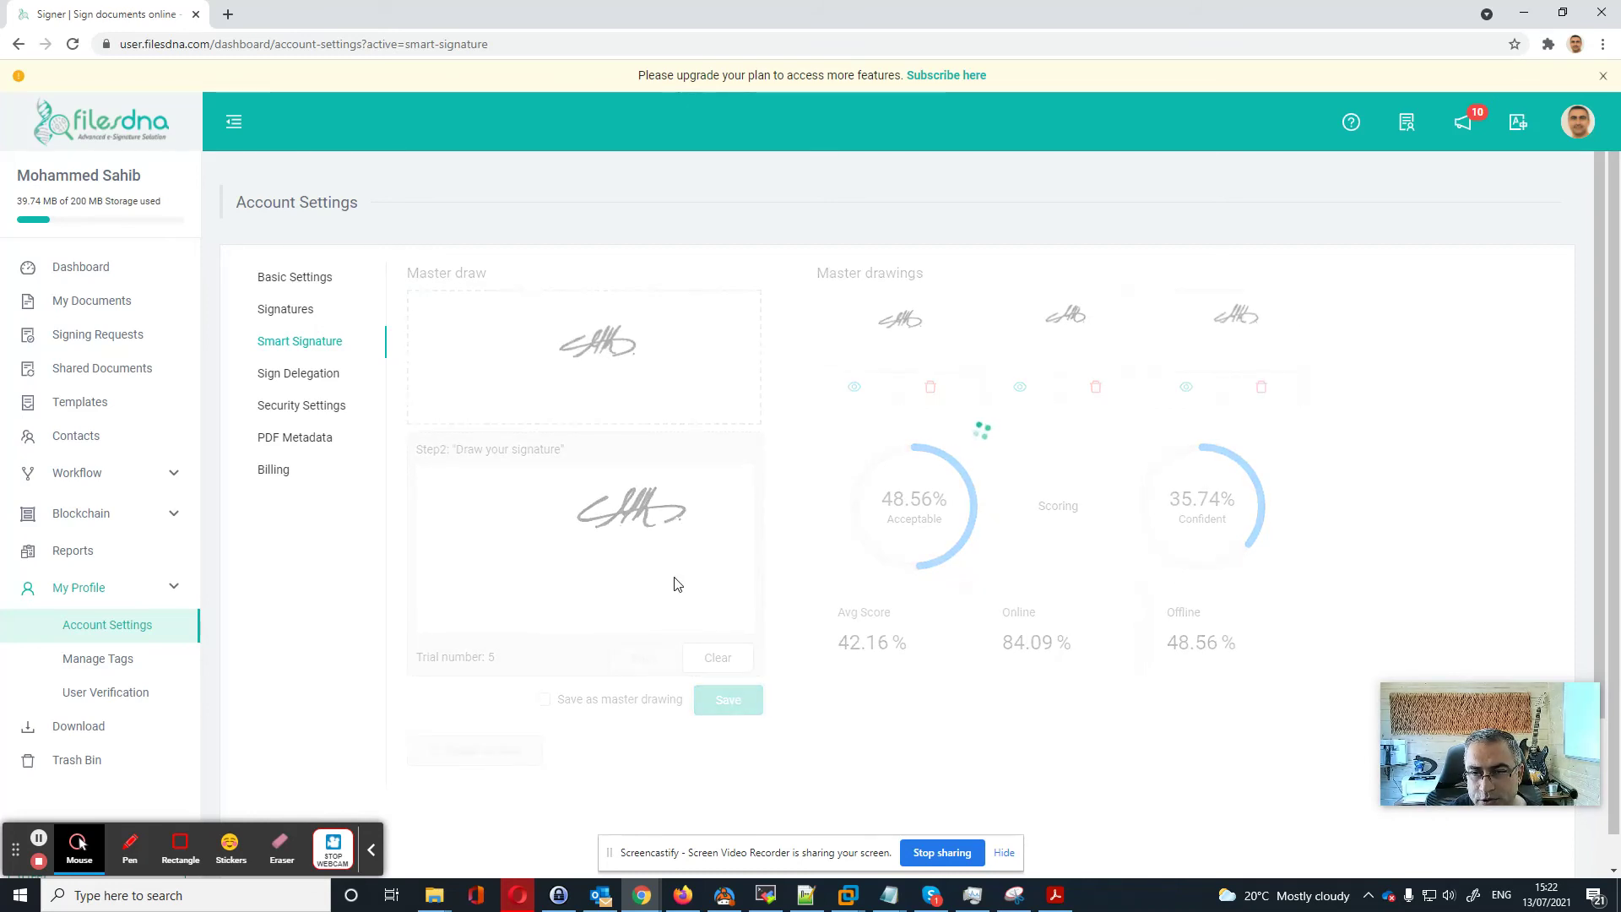